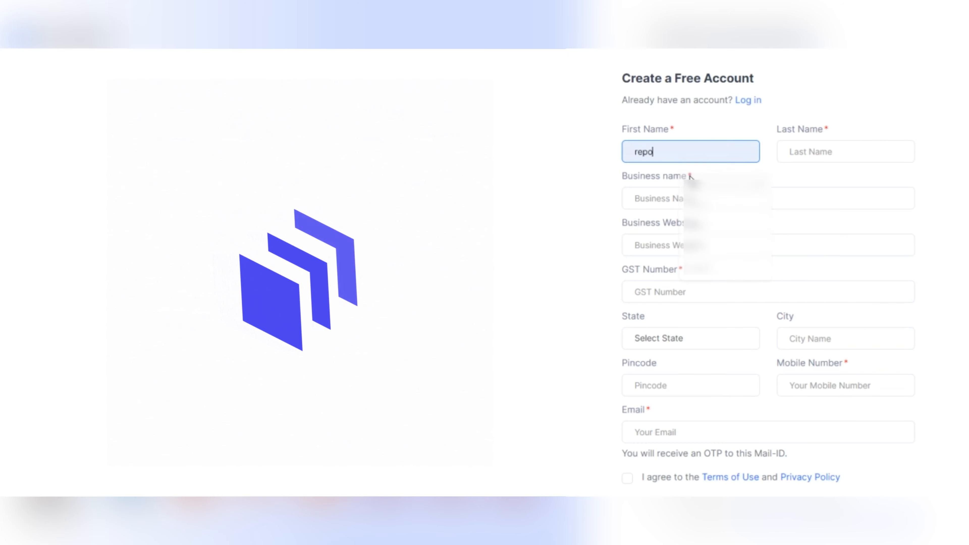
pyautogui.click(798, 152)
pyautogui.write('admin')
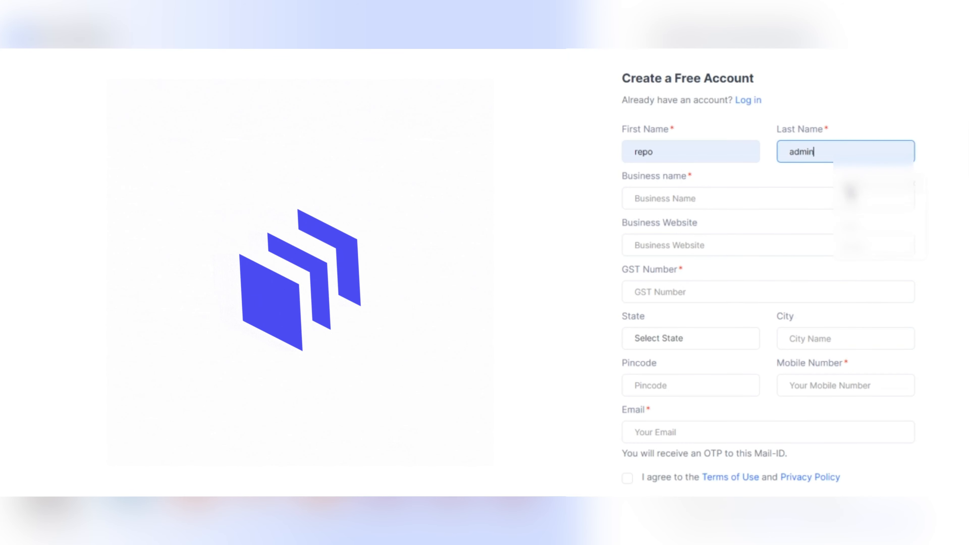
pyautogui.click(784, 199)
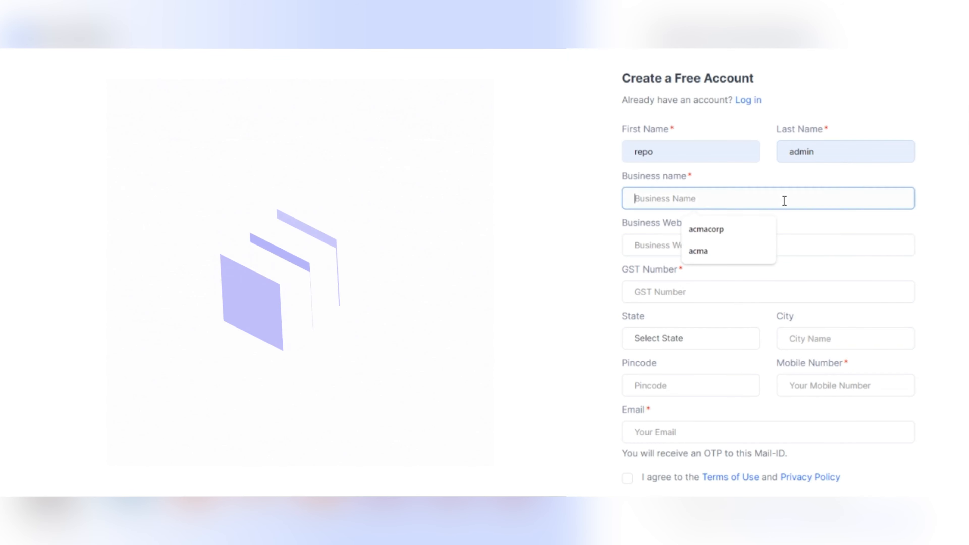
pyautogui.click(740, 231)
pyautogui.click(724, 244)
pyautogui.click(721, 275)
pyautogui.click(707, 295)
pyautogui.click(709, 324)
# Set the state to MAHARASHTRA, city to mumbai, and fill in the pincode.
pyautogui.click(703, 337)
pyautogui.click(703, 244)
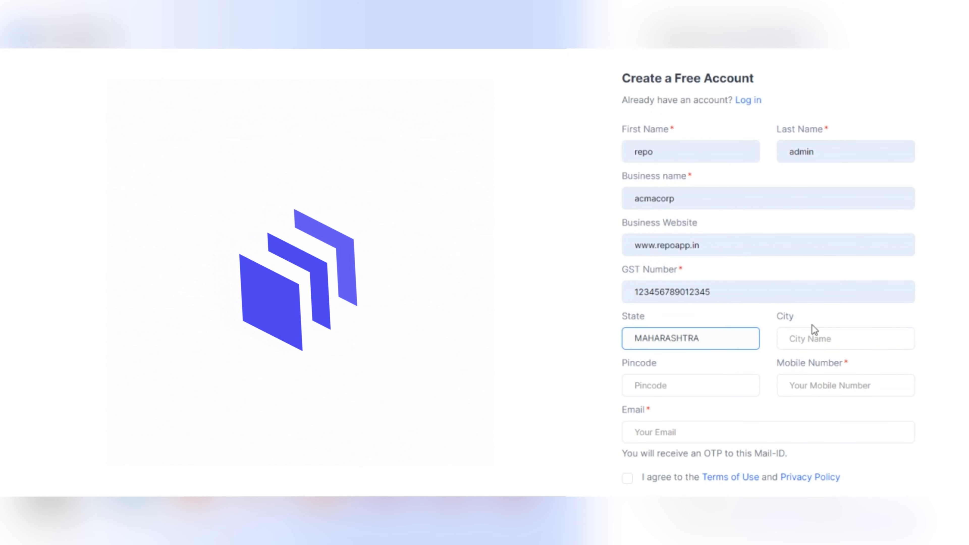
pyautogui.click(815, 334)
pyautogui.click(852, 365)
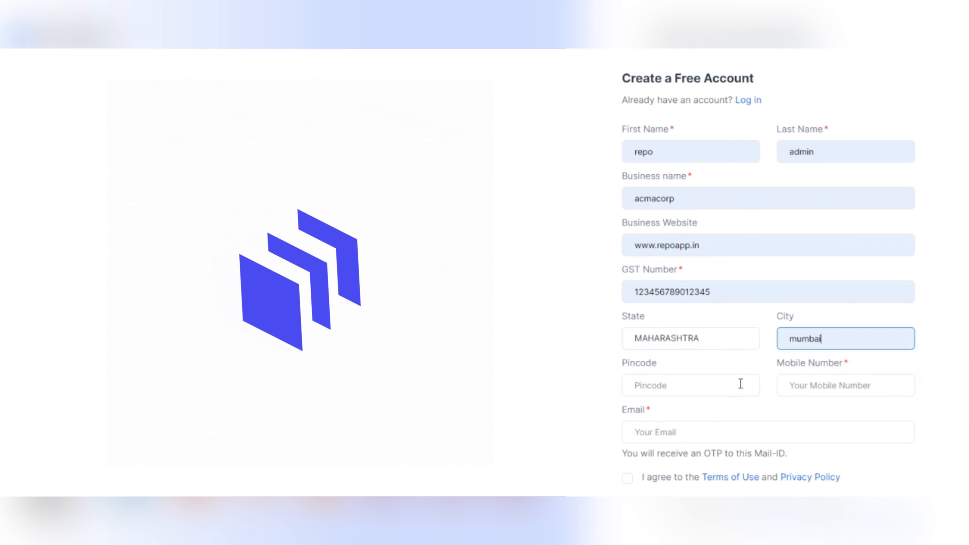
pyautogui.click(730, 390)
pyautogui.click(720, 418)
# Fill in the saved mobile number and email address, and agree to the terms of use.
pyautogui.click(798, 390)
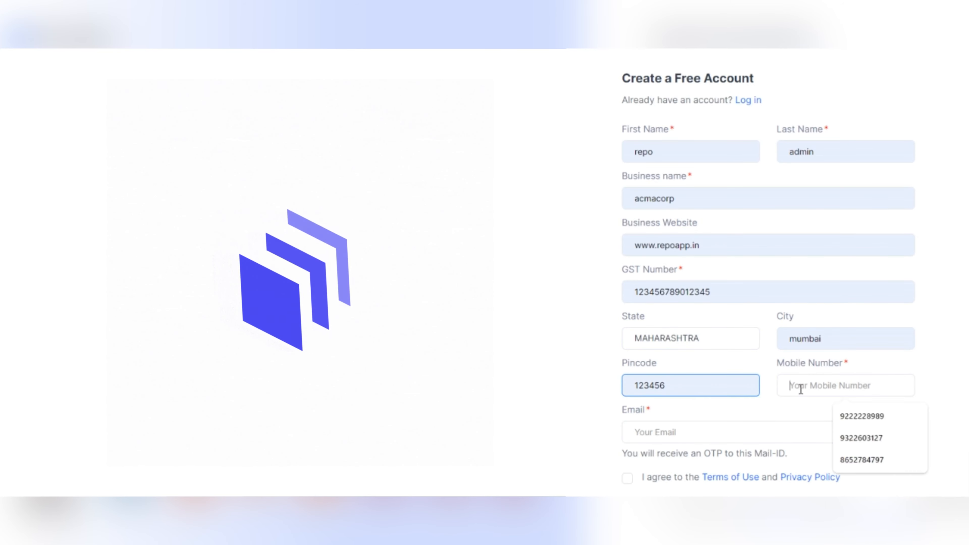
pyautogui.click(860, 416)
pyautogui.scroll(-2, 843, 383)
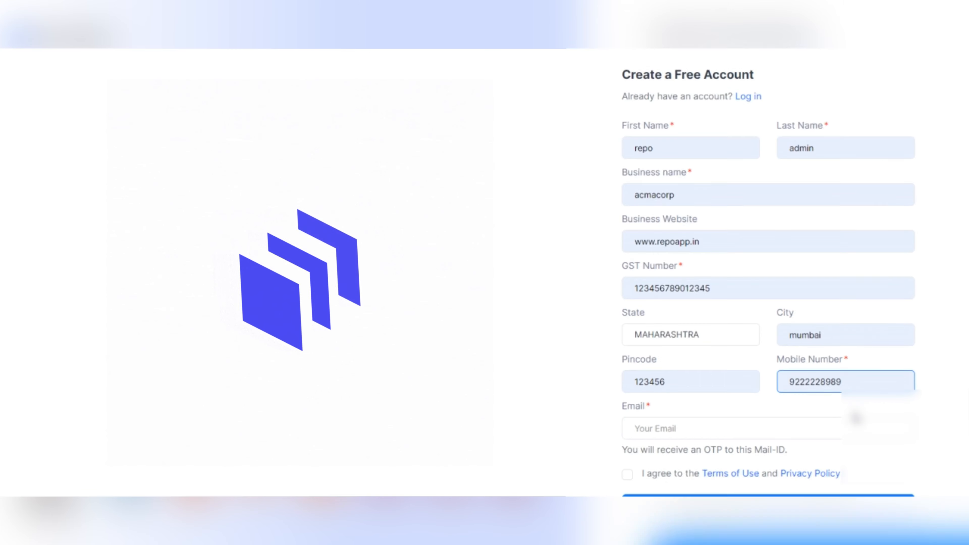
pyautogui.click(843, 374)
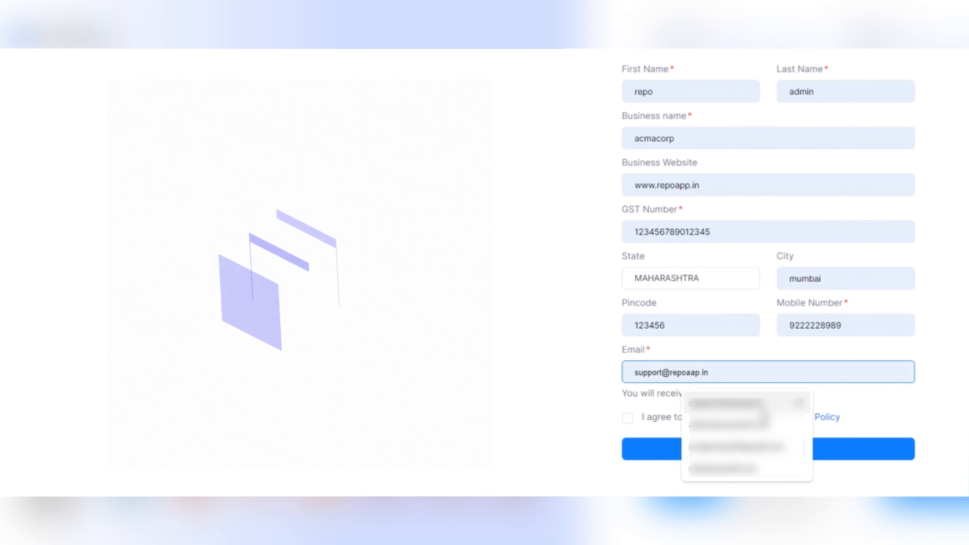
pyautogui.click(769, 402)
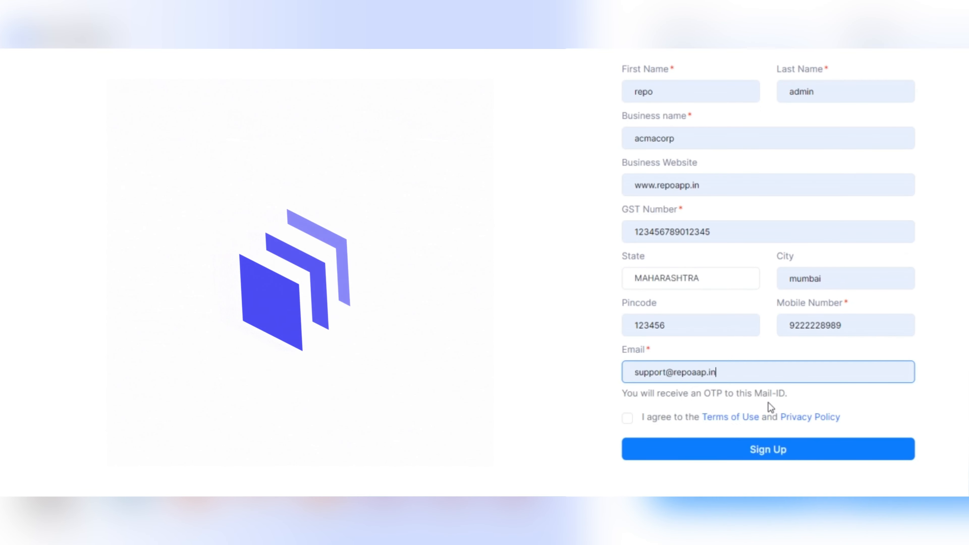
pyautogui.click(631, 419)
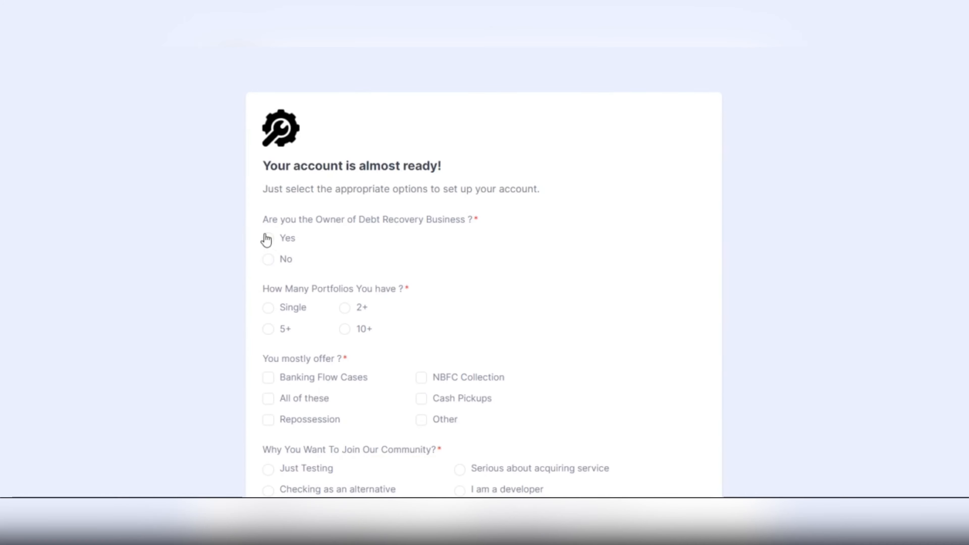
# Answer Yes to owner, 10+ portfolios, All of these services, Serious about acquiring service, then submit.
pyautogui.click(267, 238)
pyautogui.scroll(-2, 354, 233)
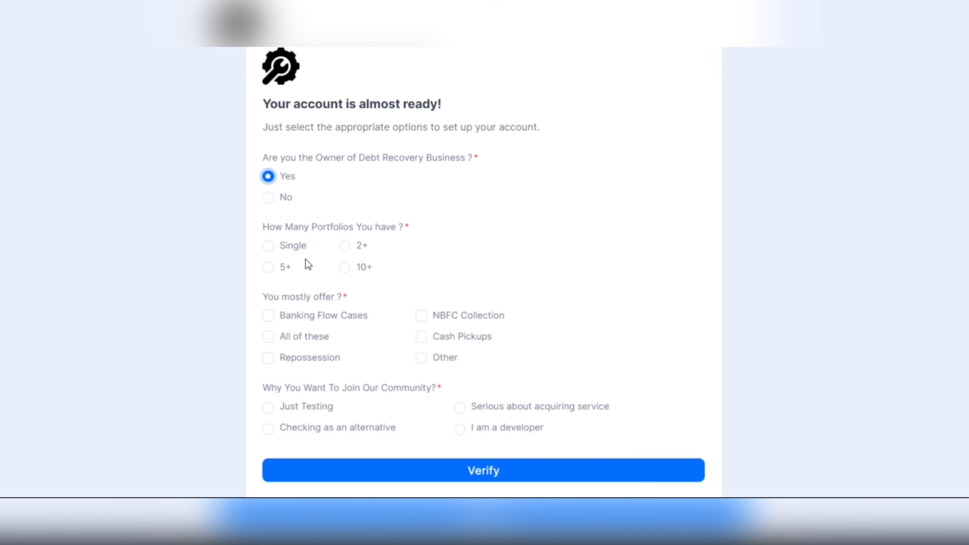
pyautogui.click(344, 267)
pyautogui.scroll(-1, 376, 258)
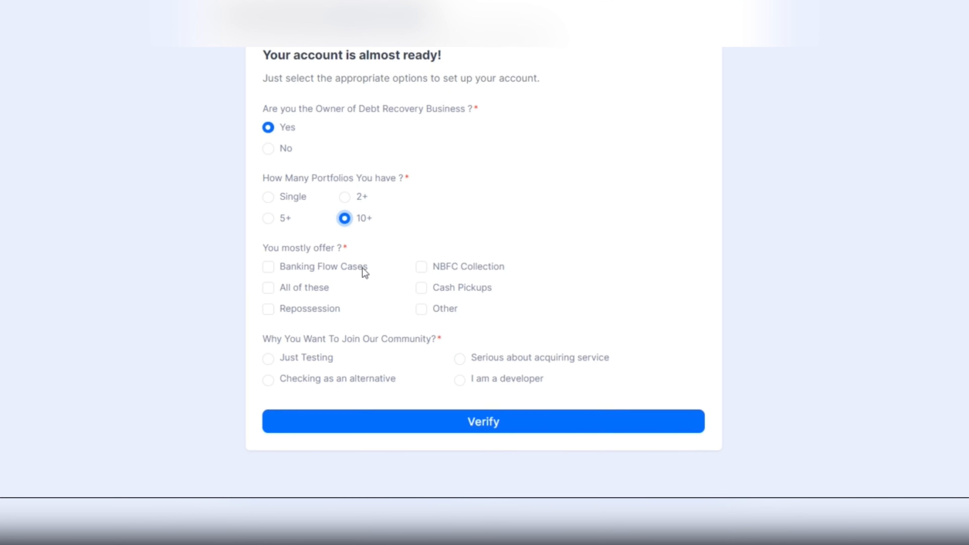
pyautogui.click(269, 290)
pyautogui.click(460, 359)
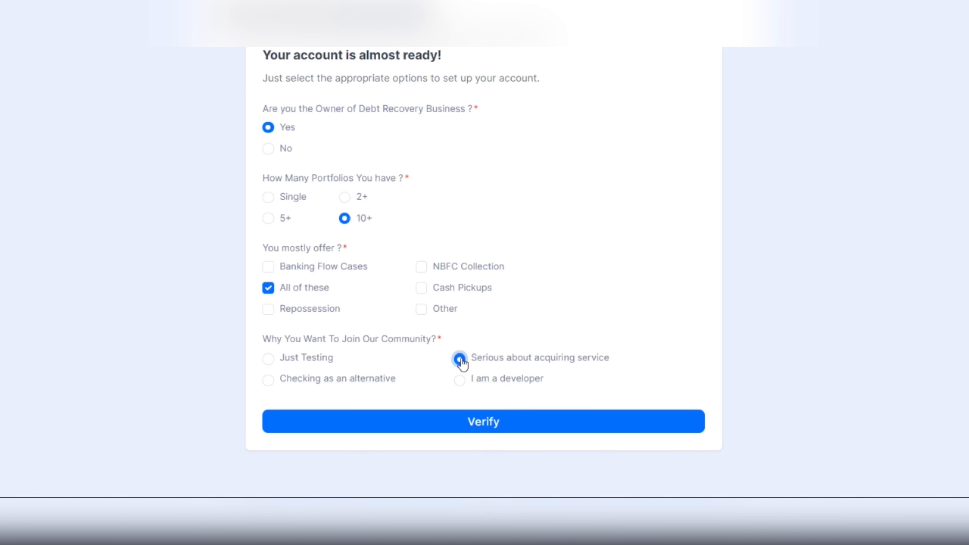
pyautogui.click(462, 424)
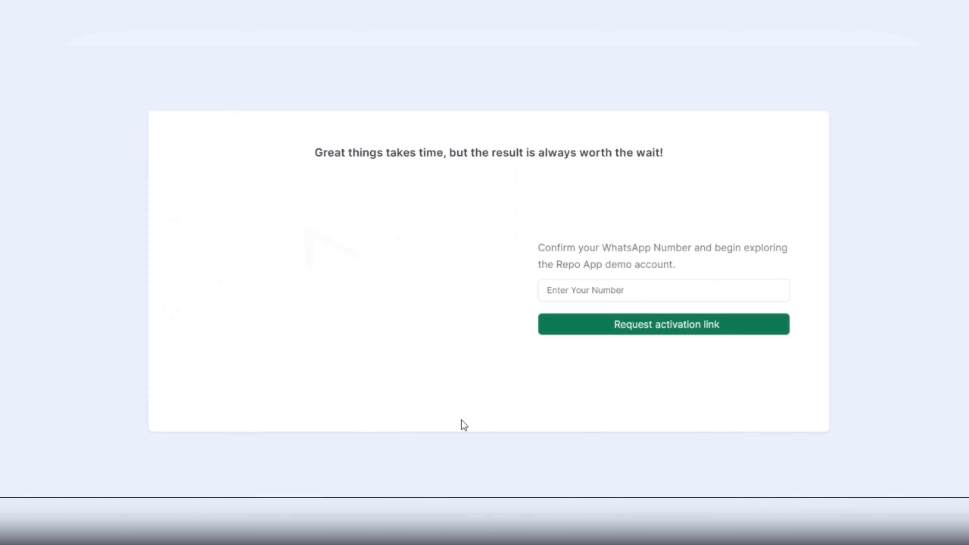
# Enter the WhatsApp number and request the activation link.
pyautogui.click(674, 286)
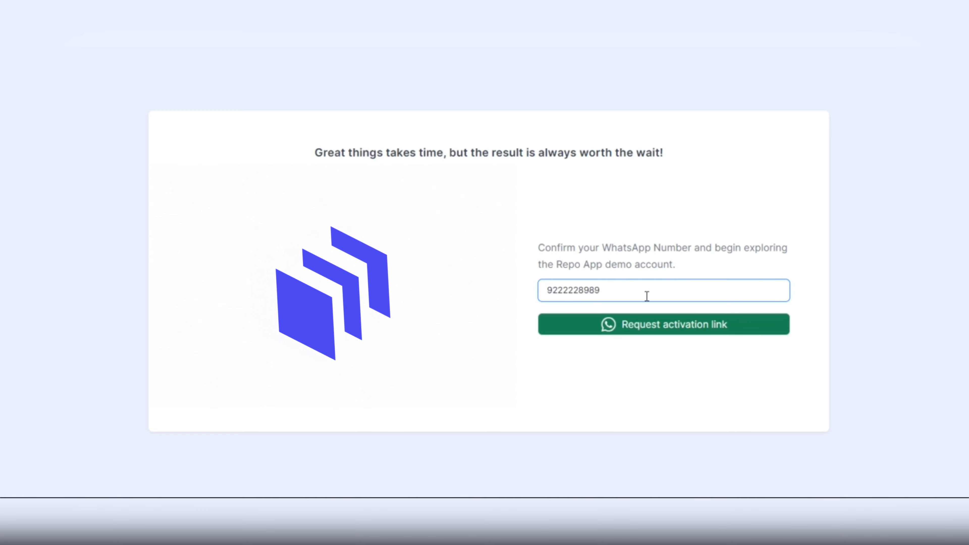
pyautogui.click(644, 325)
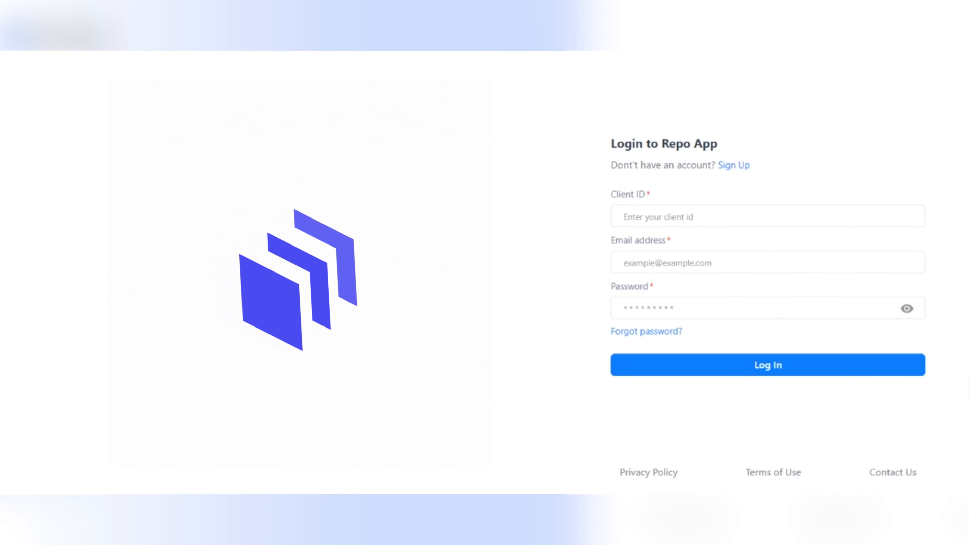
# Sign in with the Client ID and the saved login email and password.
pyautogui.click(641, 220)
pyautogui.write('123456')
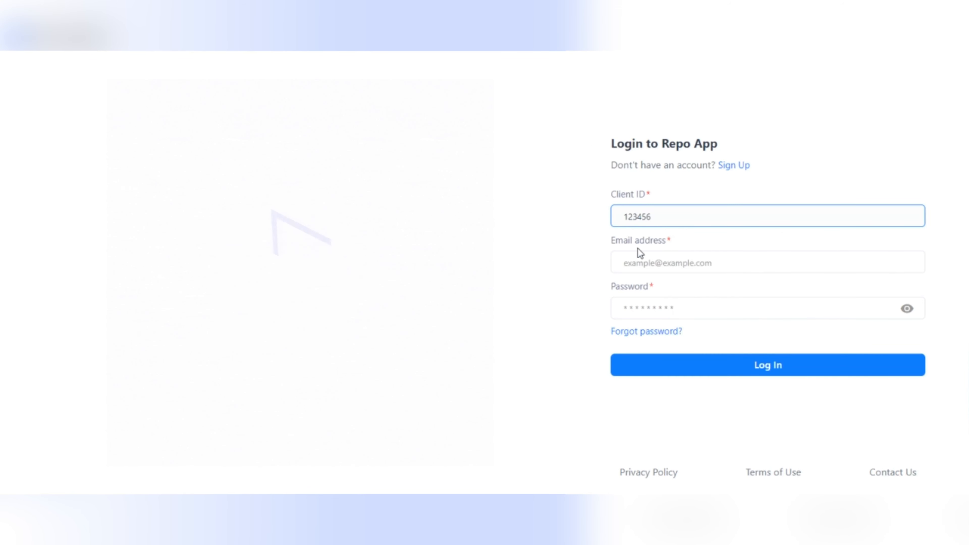
pyautogui.click(635, 262)
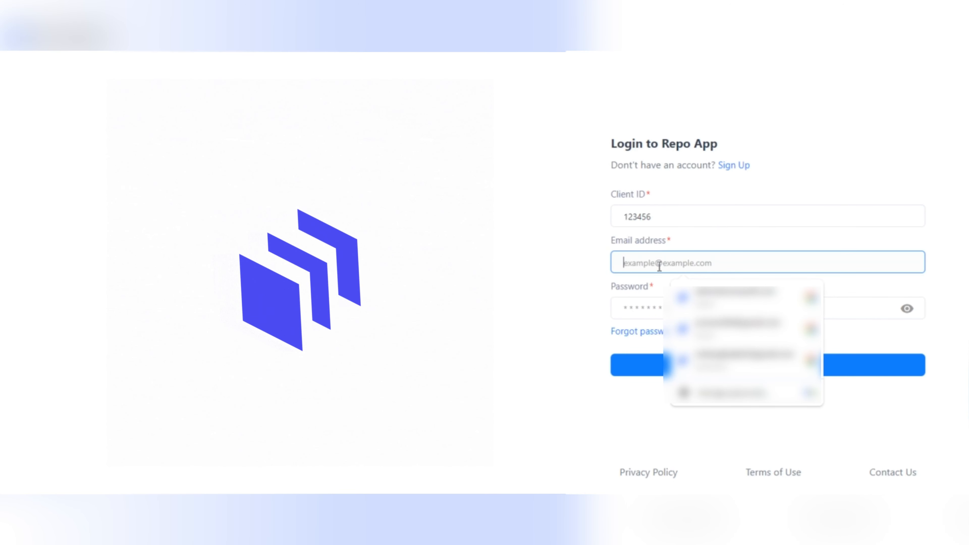
pyautogui.click(666, 296)
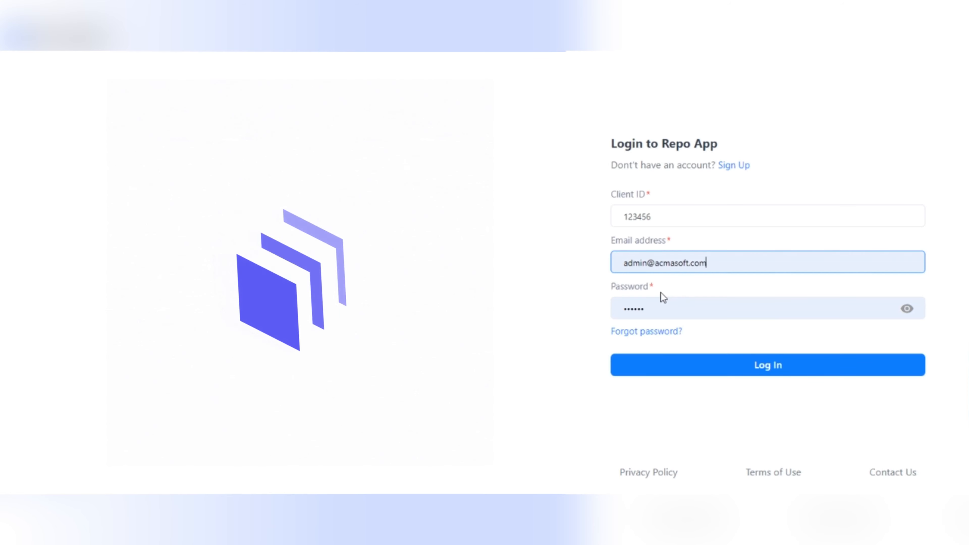
pyautogui.click(736, 369)
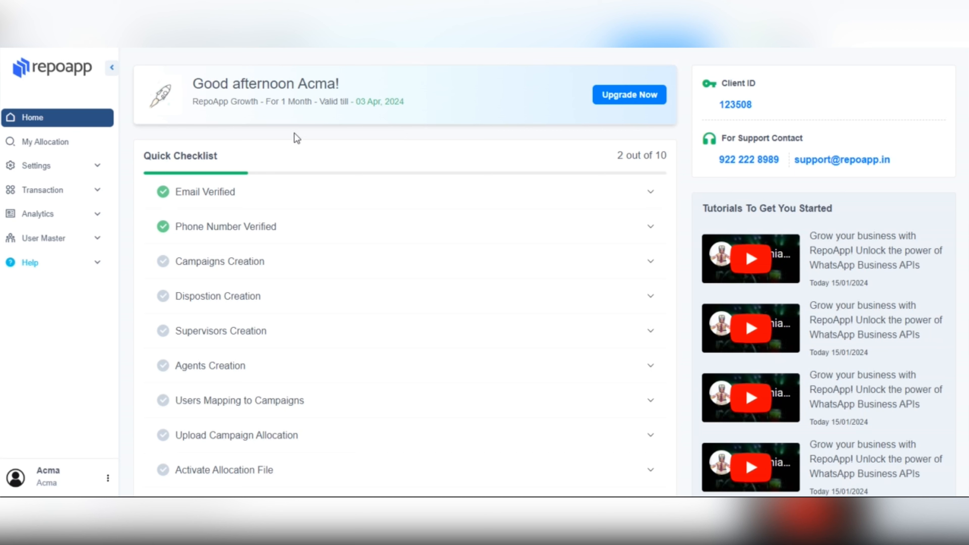
# Go to Settings > Campaign and start adding a new campaign.
pyautogui.click(63, 174)
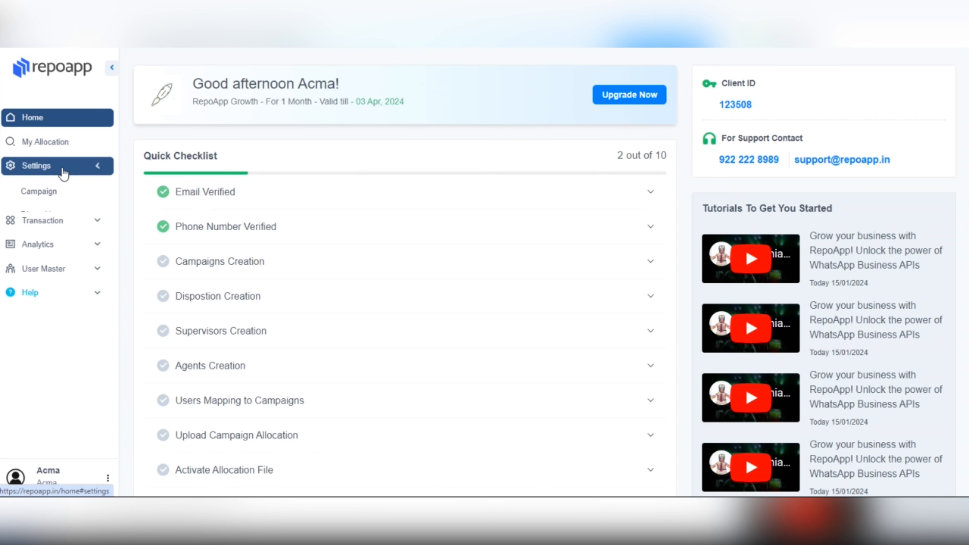
pyautogui.click(48, 194)
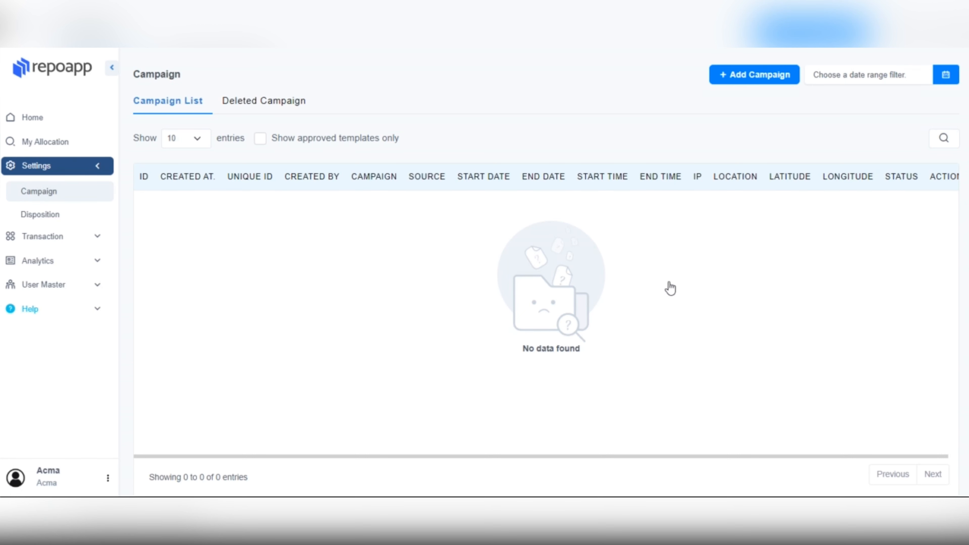
pyautogui.click(730, 79)
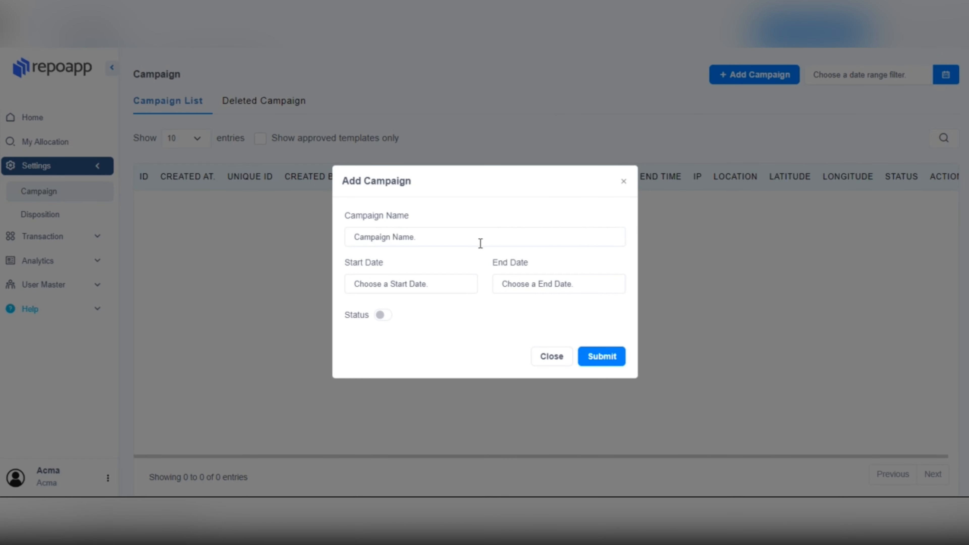
# Create active campaign xyzbank from 7 March 2024 11:00 to 8 March 2024 11:55.
pyautogui.click(481, 243)
pyautogui.click(458, 287)
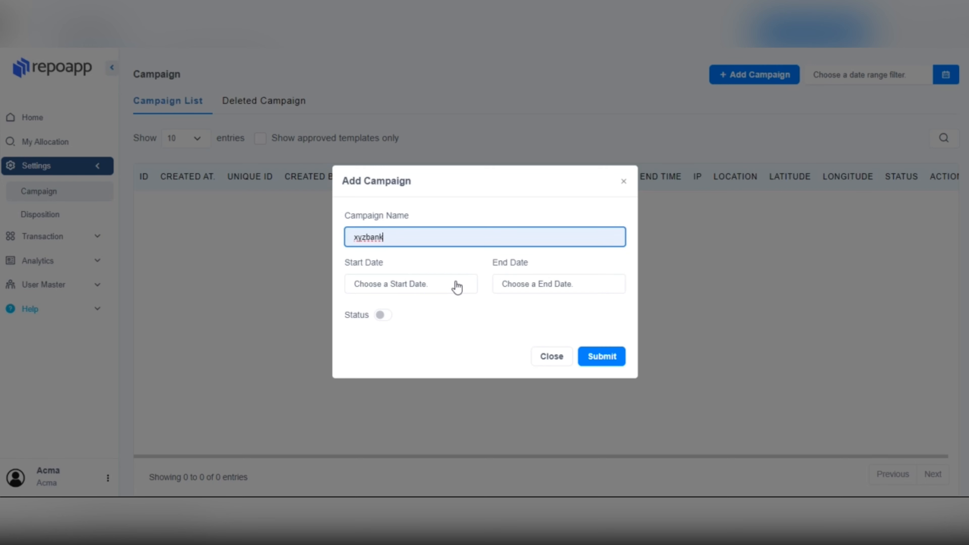
pyautogui.click(457, 287)
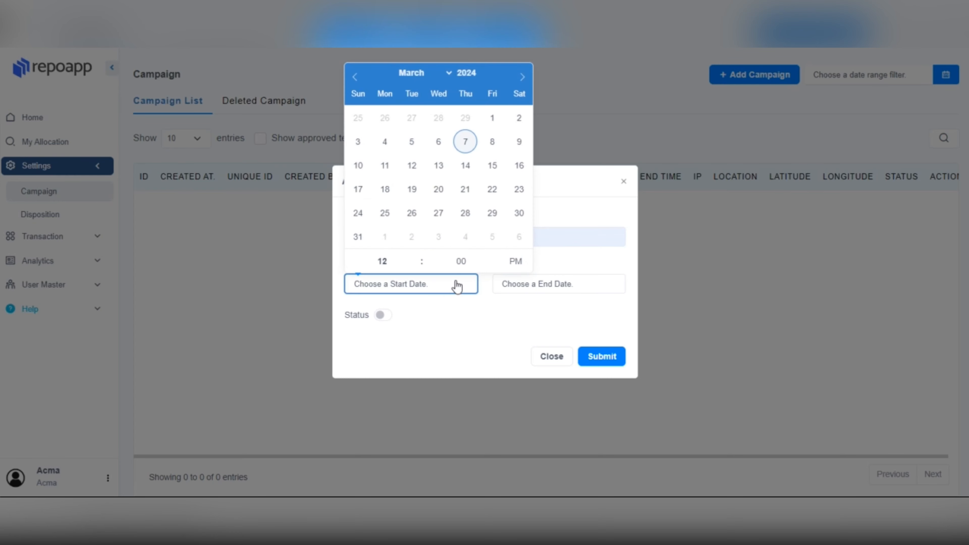
pyautogui.click(472, 149)
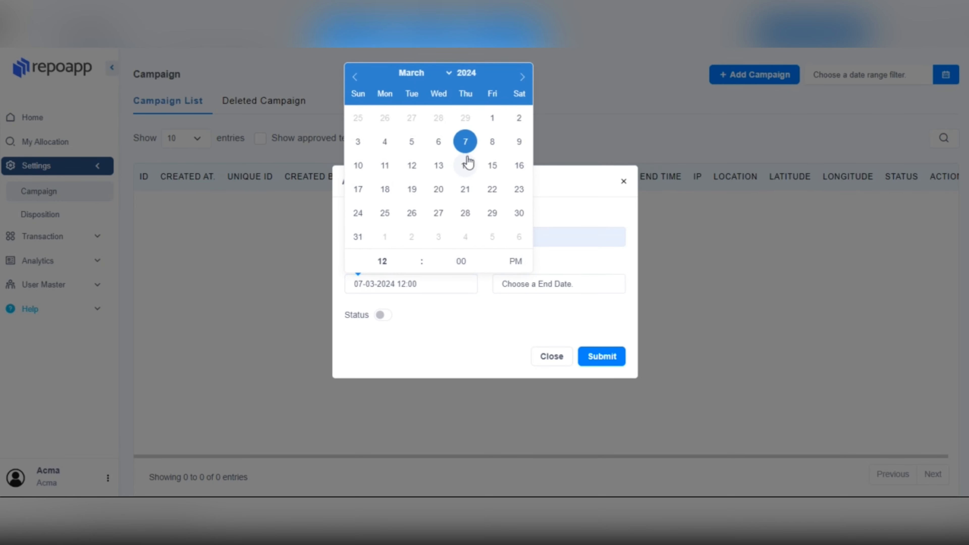
pyautogui.click(415, 266)
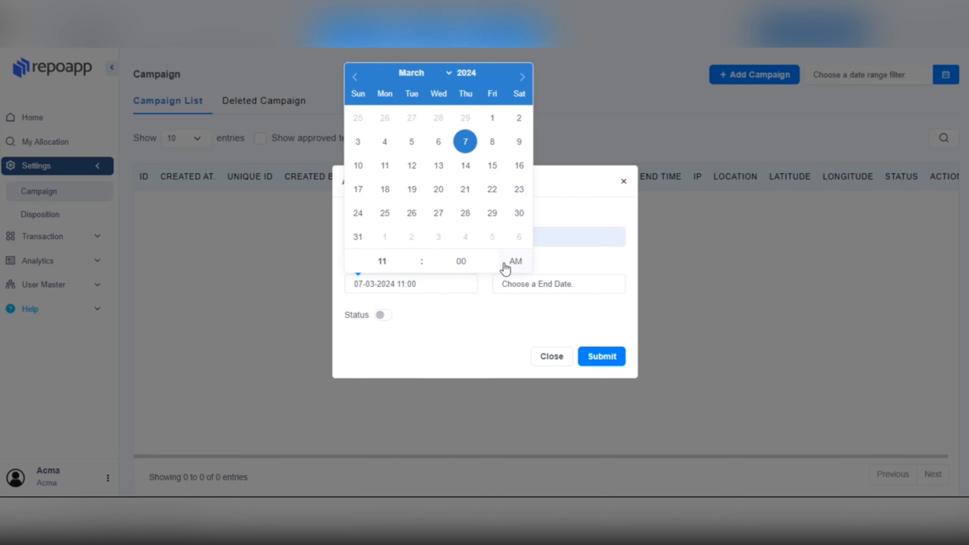
pyautogui.click(555, 286)
pyautogui.click(641, 142)
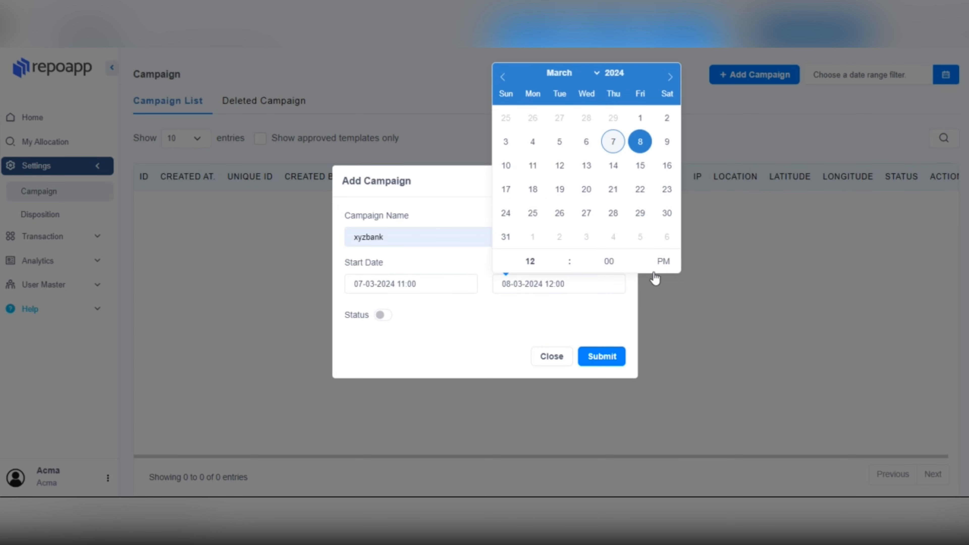
pyautogui.click(642, 267)
pyautogui.click(382, 316)
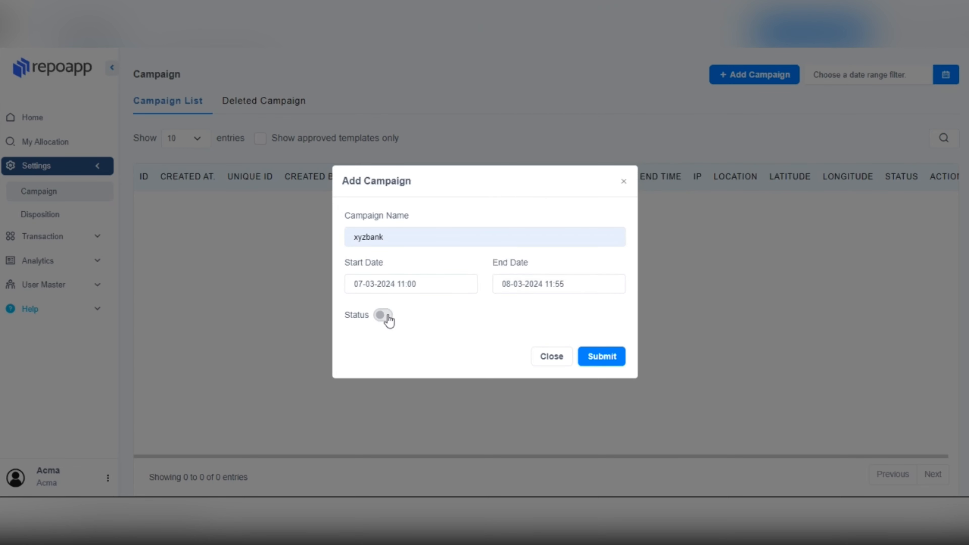
pyautogui.click(599, 360)
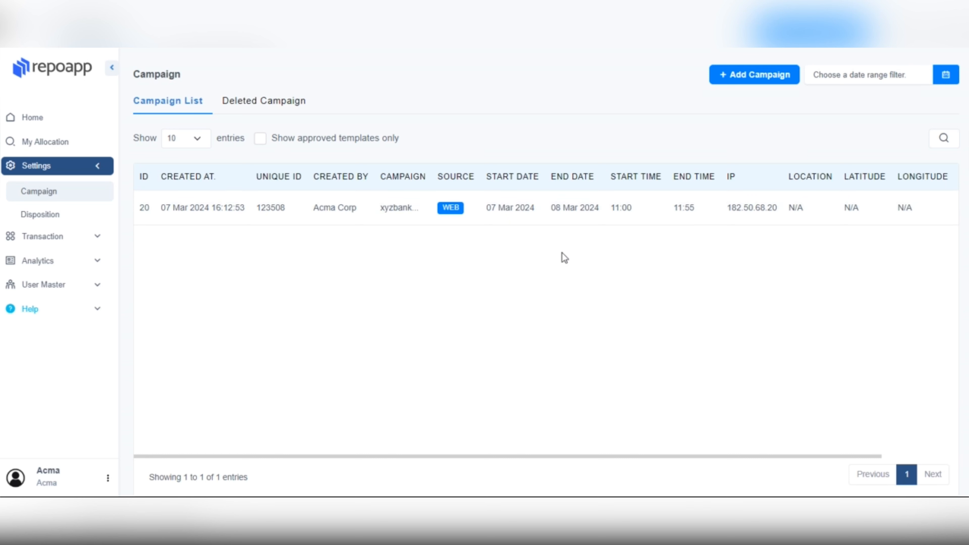
# Open the xyzbank campaign's Edit and Delete actions, closing both without changing anything.
pyautogui.moveTo(698, 458); pyautogui.dragTo(853, 416)
pyautogui.click(934, 212)
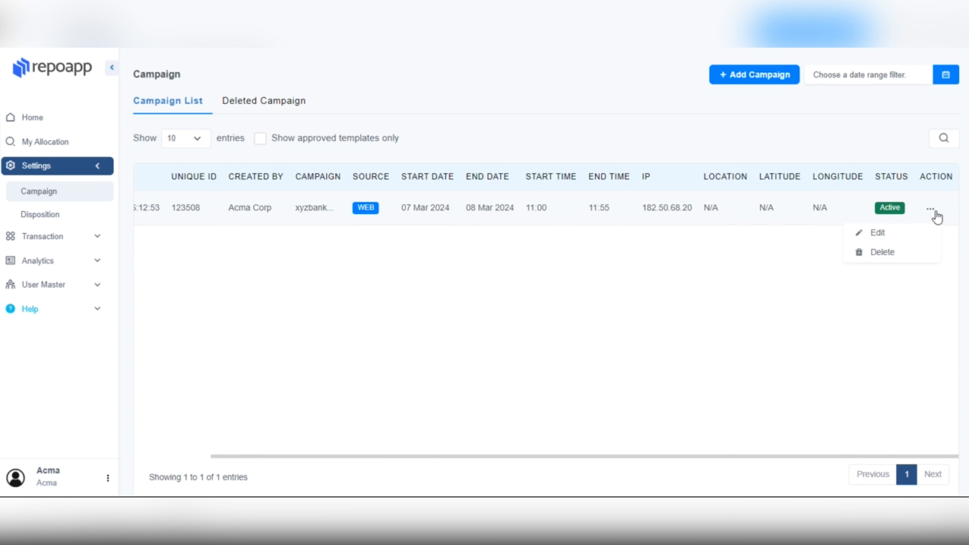
pyautogui.click(904, 229)
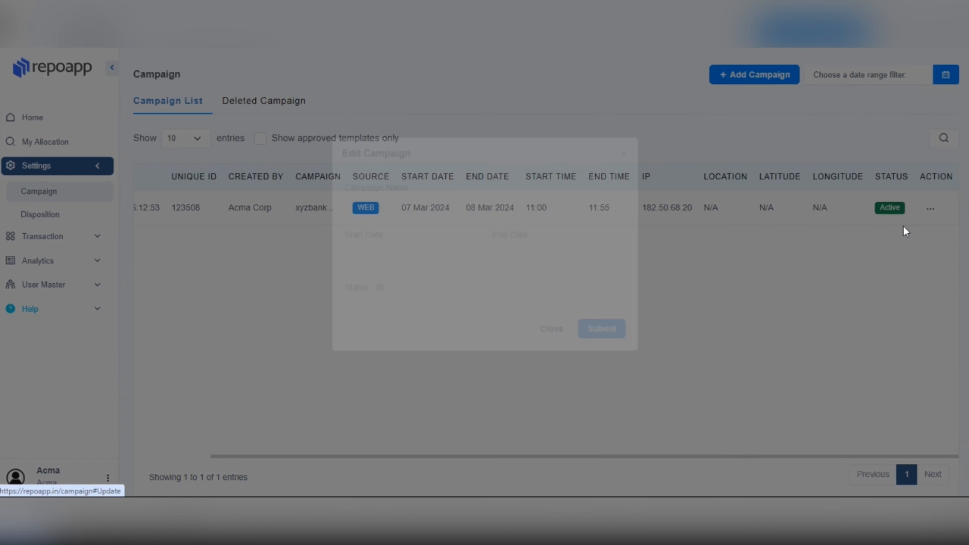
pyautogui.click(551, 357)
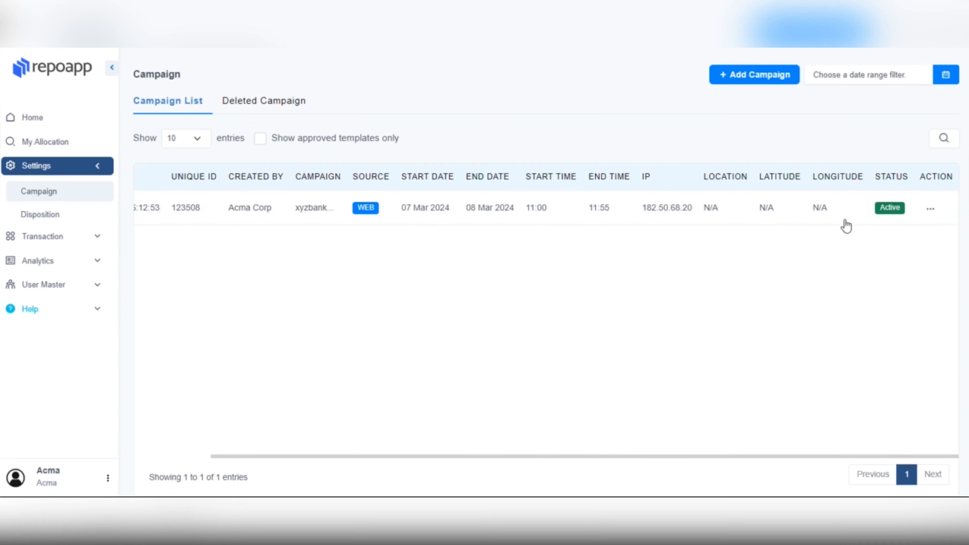
pyautogui.click(931, 211)
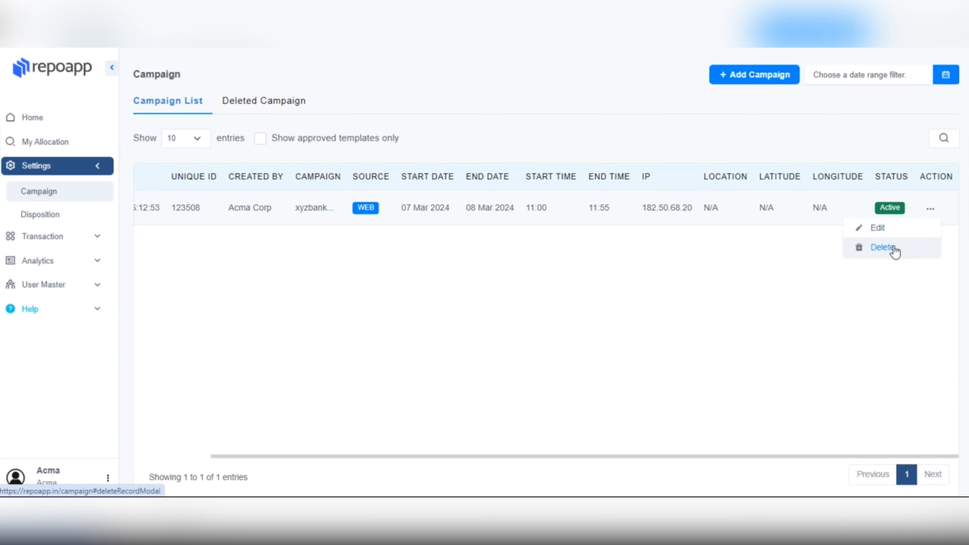
pyautogui.click(894, 248)
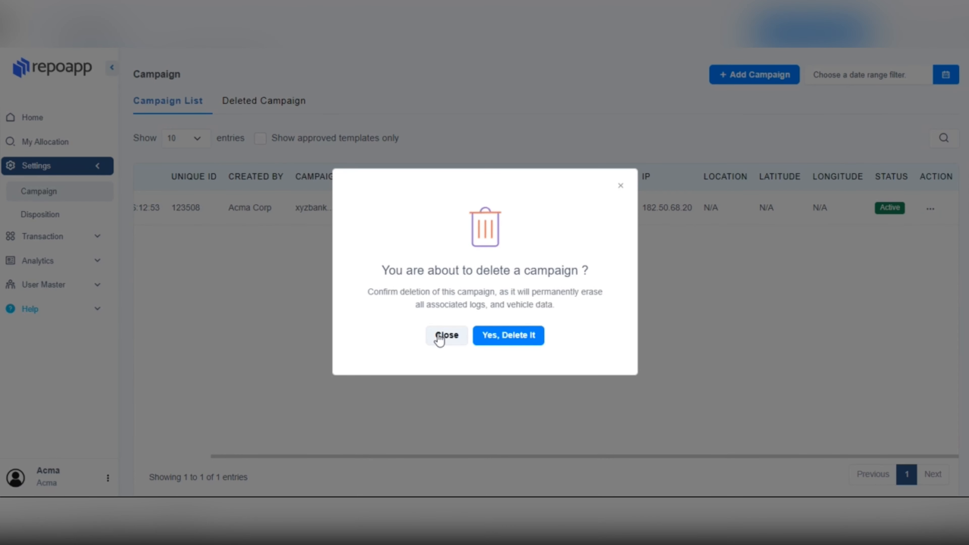
pyautogui.click(439, 336)
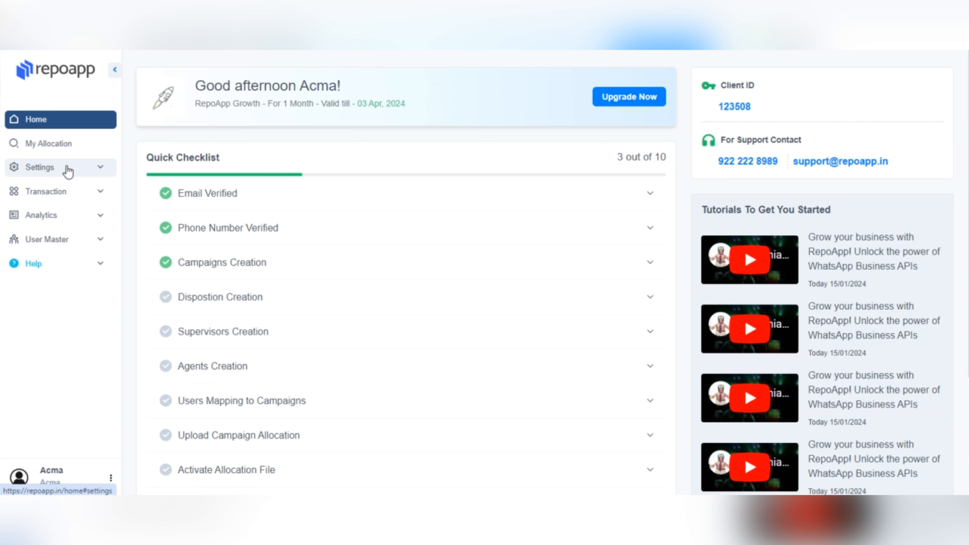
# Go to Settings > Disposition and start adding a new disposition.
pyautogui.click(68, 171)
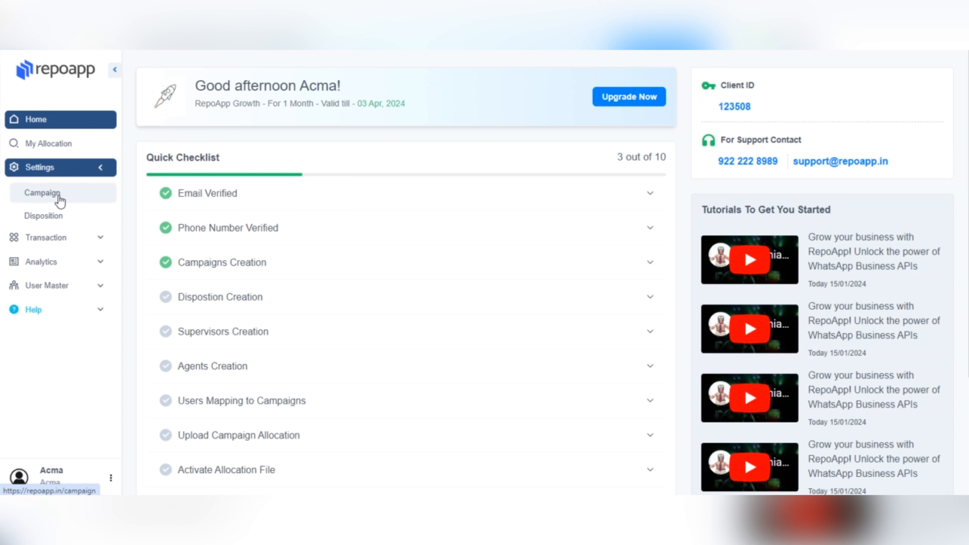
pyautogui.click(53, 218)
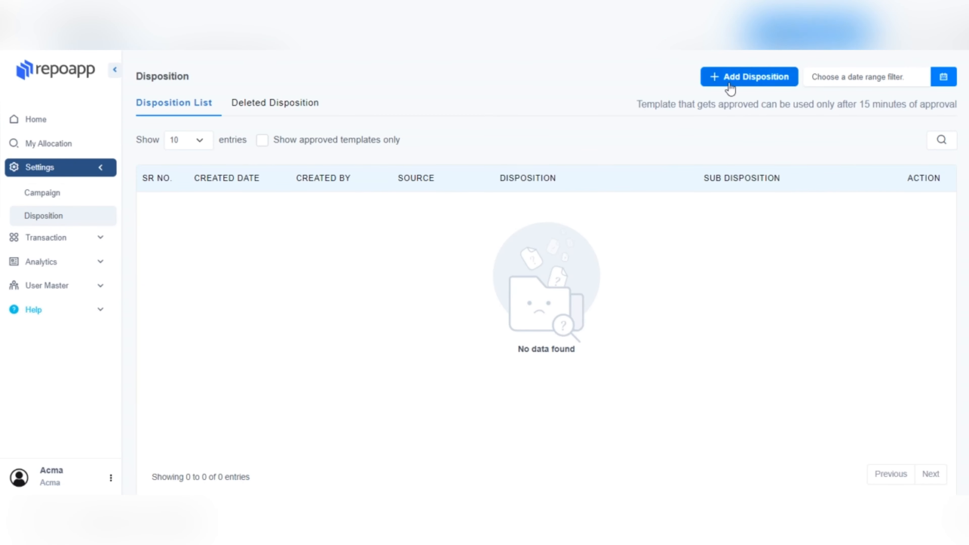
pyautogui.click(719, 81)
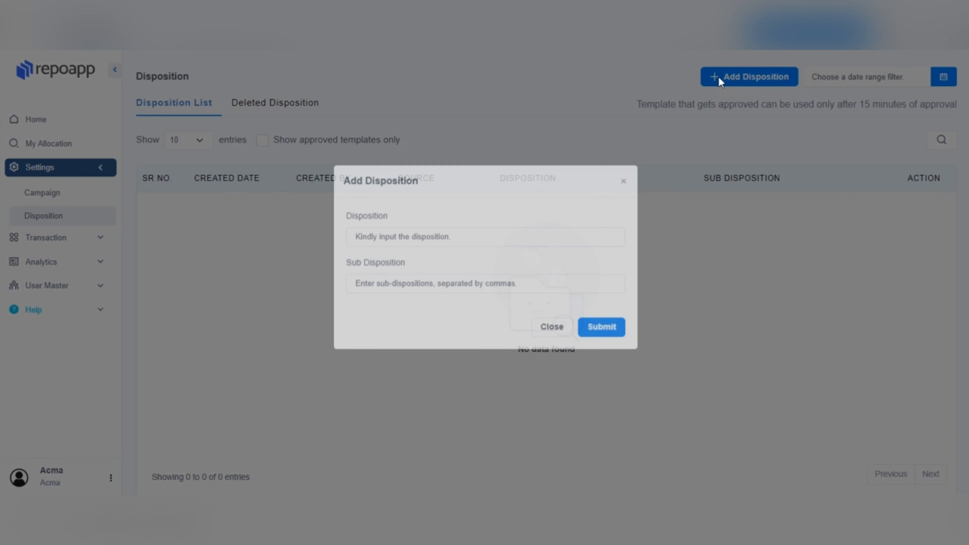
# Enter disposition 'repo done' with sub-dispositions 'cash collect , run away'.
pyautogui.click(473, 258)
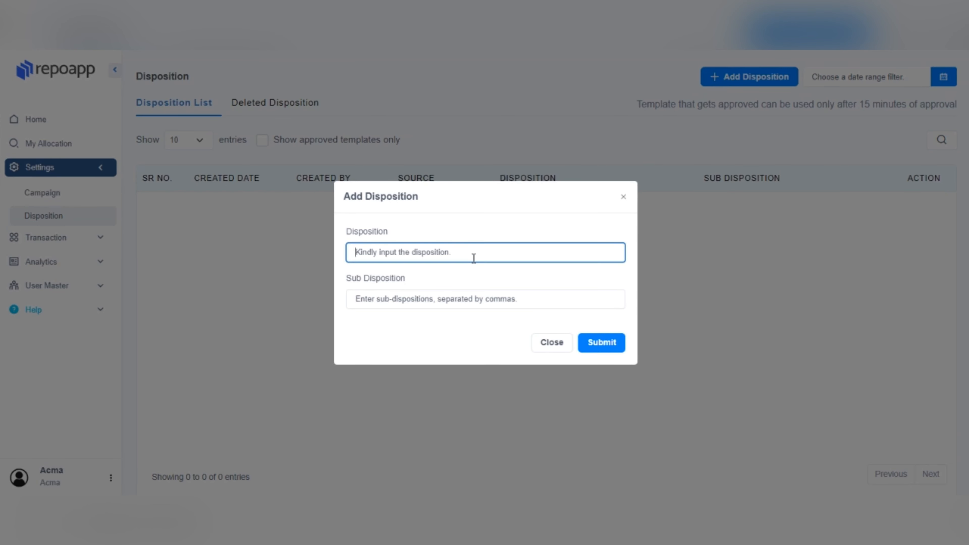
pyautogui.write('rep')
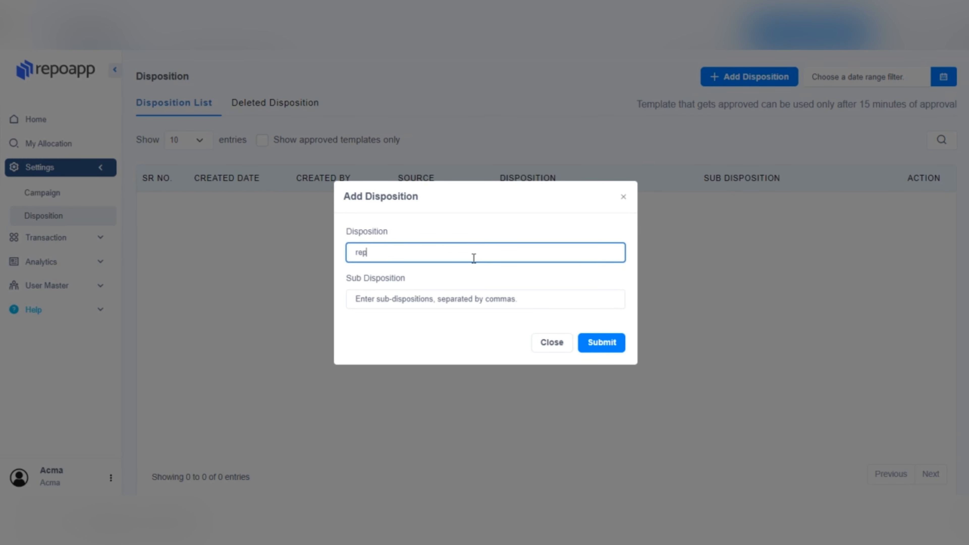
pyautogui.write('o done')
pyautogui.click(463, 297)
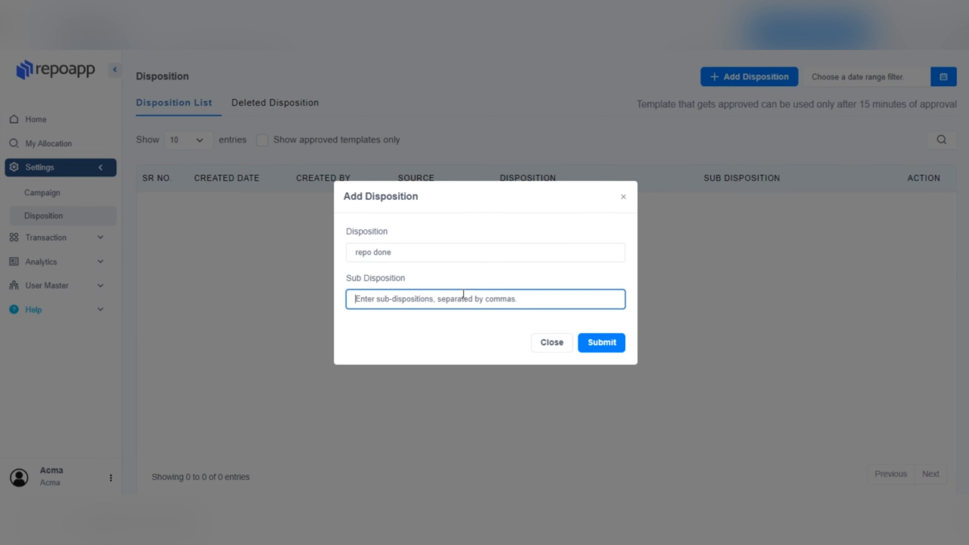
pyautogui.write('cash c')
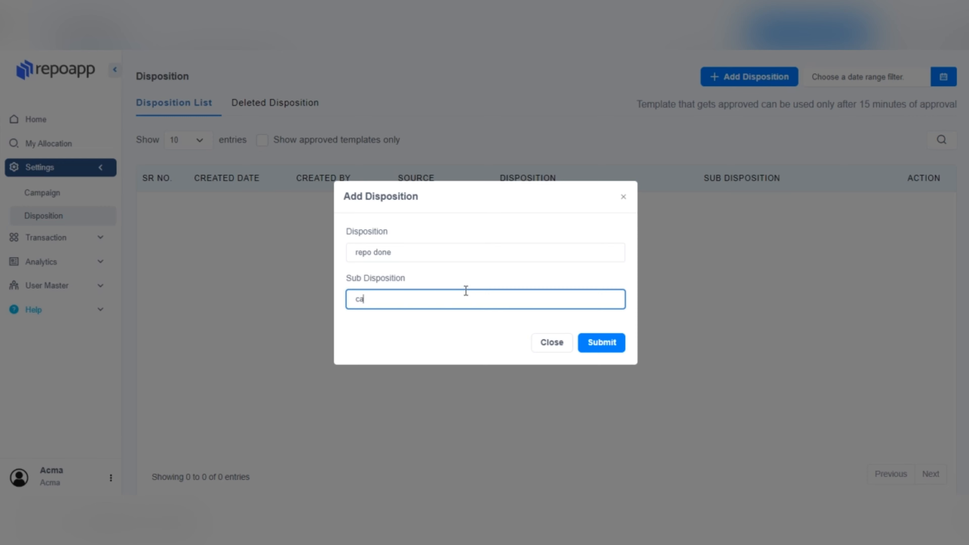
pyautogui.write('ollect , run away ,')
# Submit the repo done disposition and open its row's action menu.
pyautogui.click(606, 342)
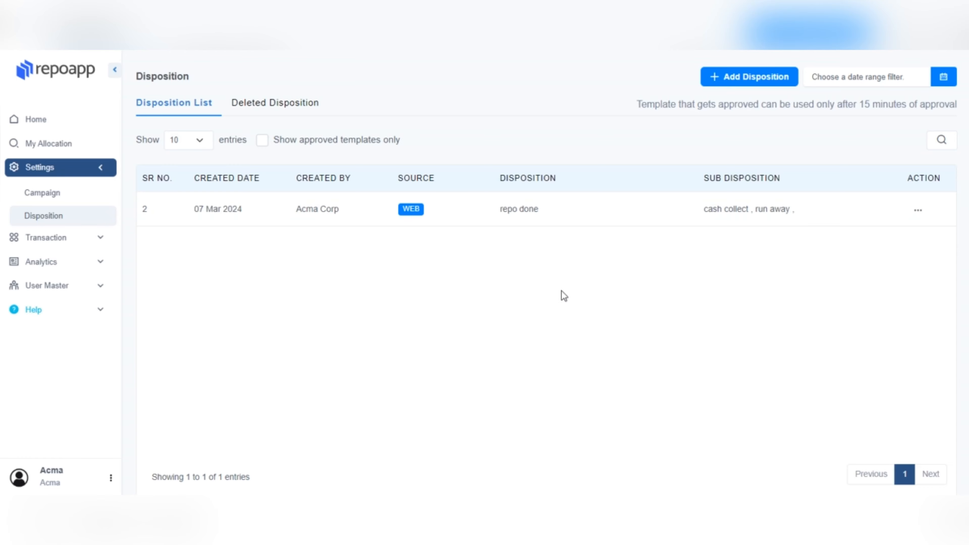
pyautogui.click(916, 210)
# Open the repo done disposition's Edit and Delete actions, closing both without changes.
pyautogui.click(895, 228)
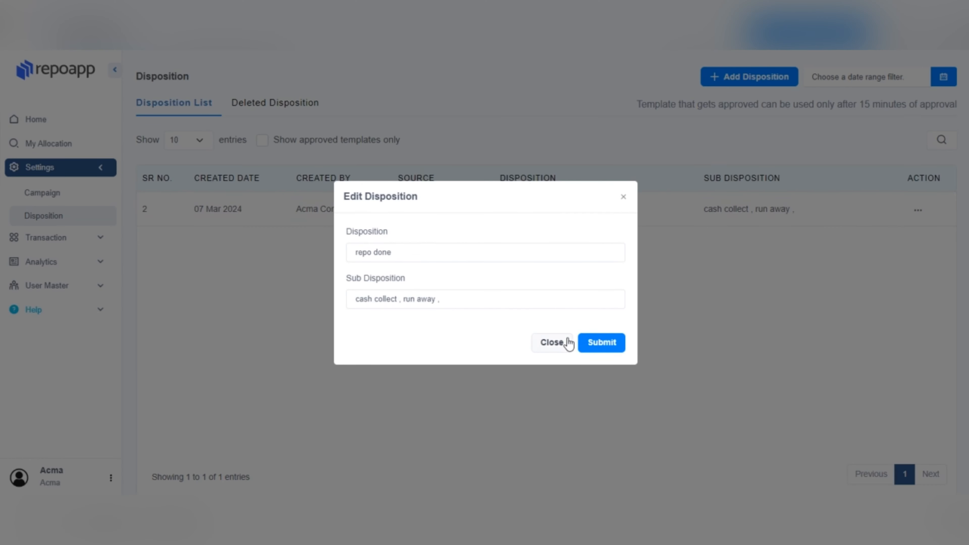
pyautogui.click(552, 343)
pyautogui.click(915, 210)
pyautogui.click(861, 248)
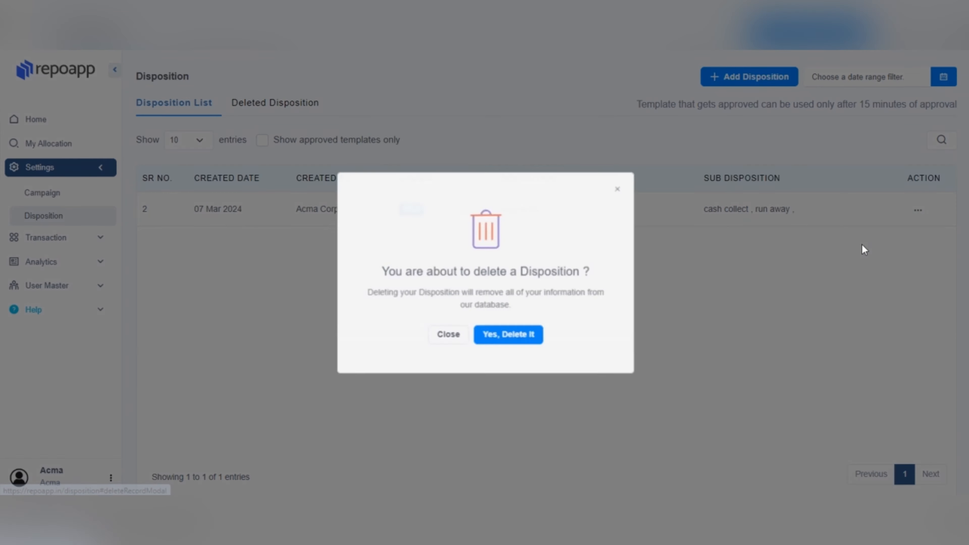
pyautogui.click(444, 332)
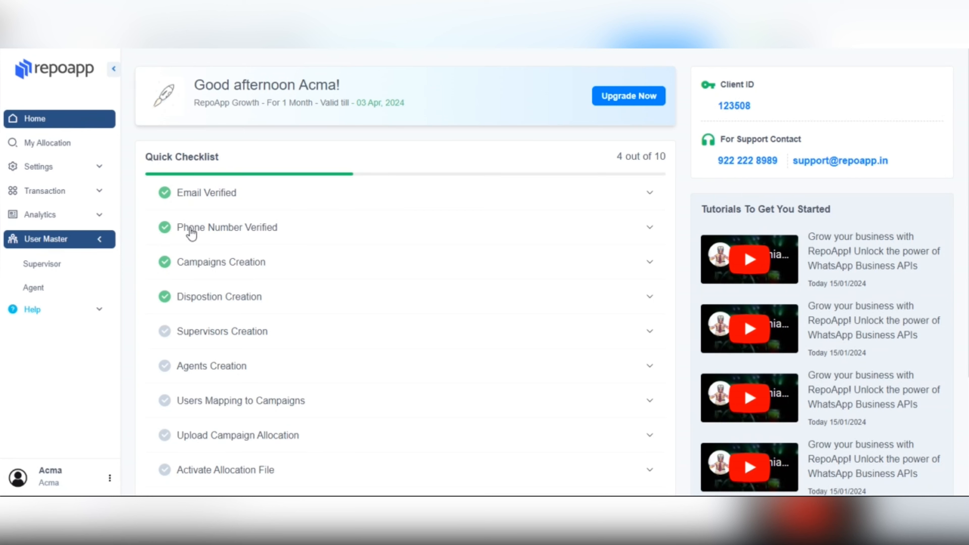
# Open the Add Supervisor form from the supervisor list and set a person picture as its avatar.
pyautogui.click(36, 264)
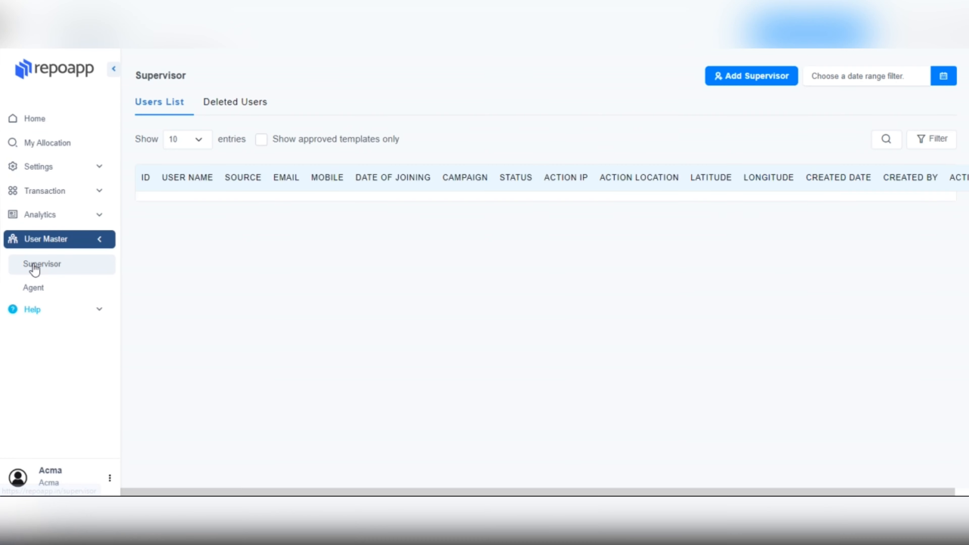
pyautogui.click(719, 75)
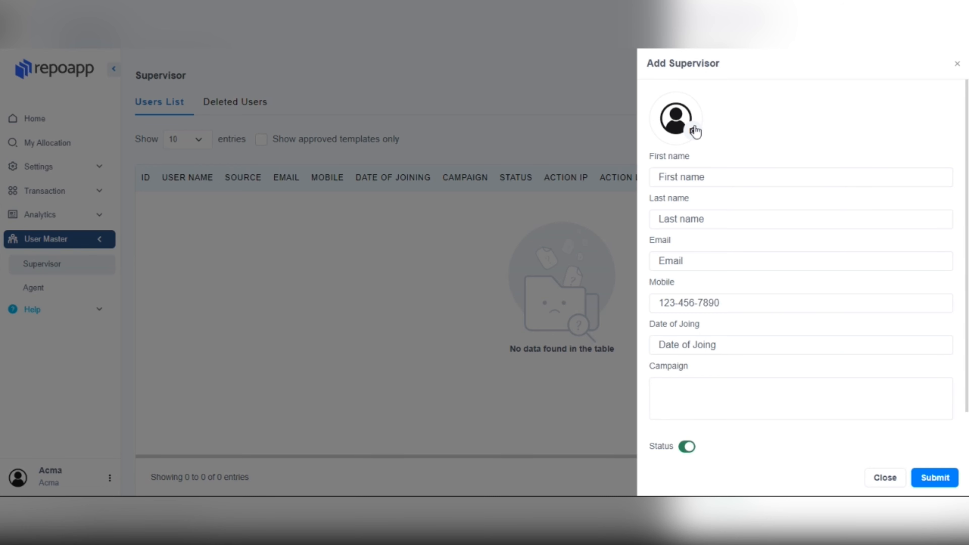
pyautogui.click(693, 131)
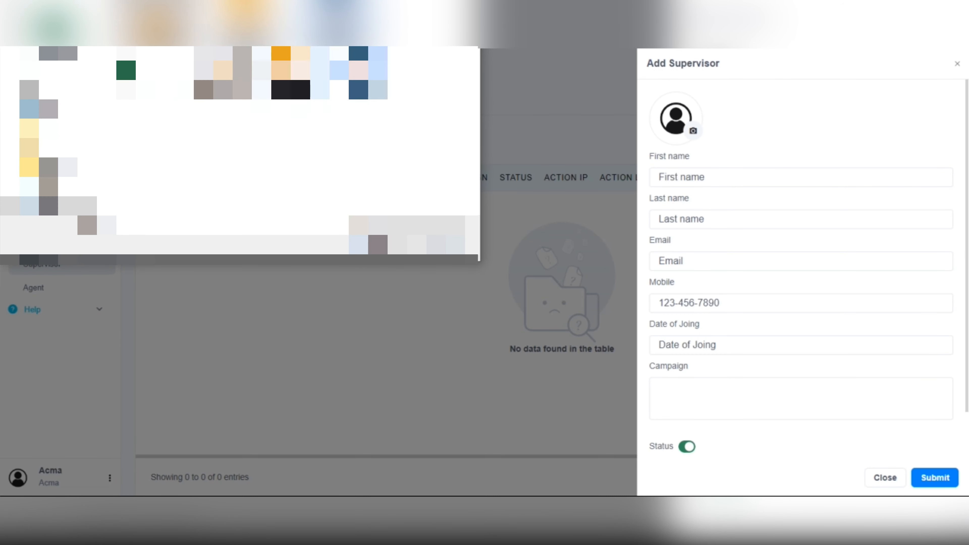
pyautogui.click(377, 244)
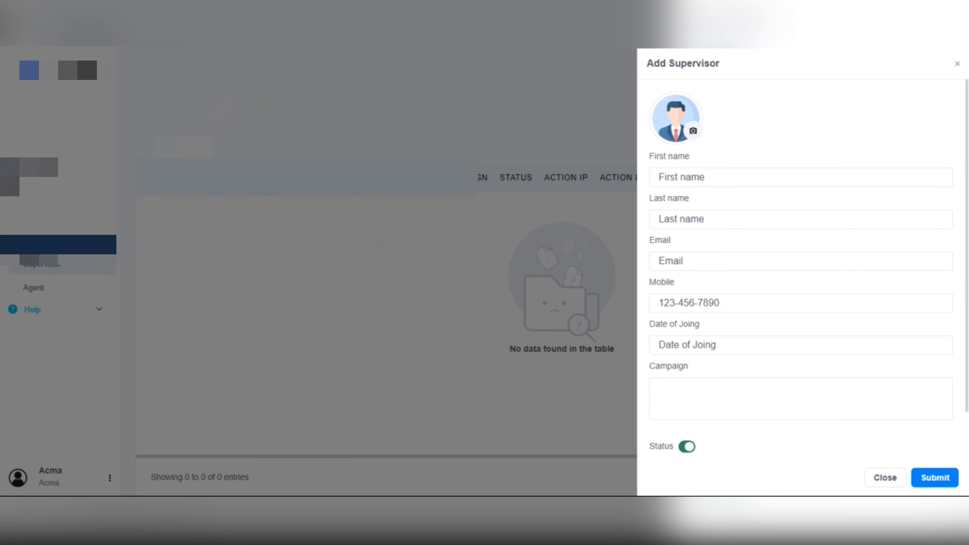
pyautogui.click(674, 174)
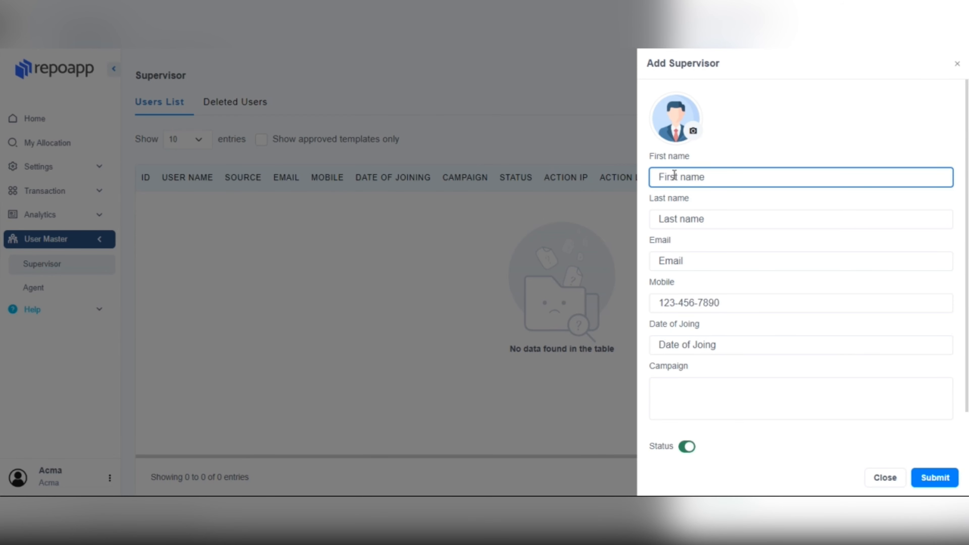
# Enter first name 'repo', last name 'supervisor', plus the supervisor's e-mail and mobile number.
pyautogui.write('repo')
pyautogui.click(674, 217)
pyautogui.write('supervisor')
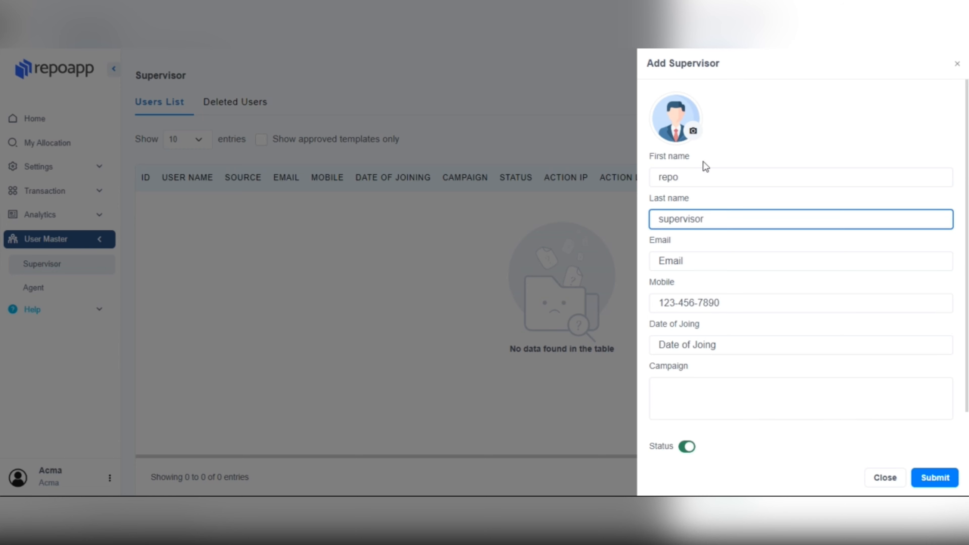
pyautogui.click(679, 257)
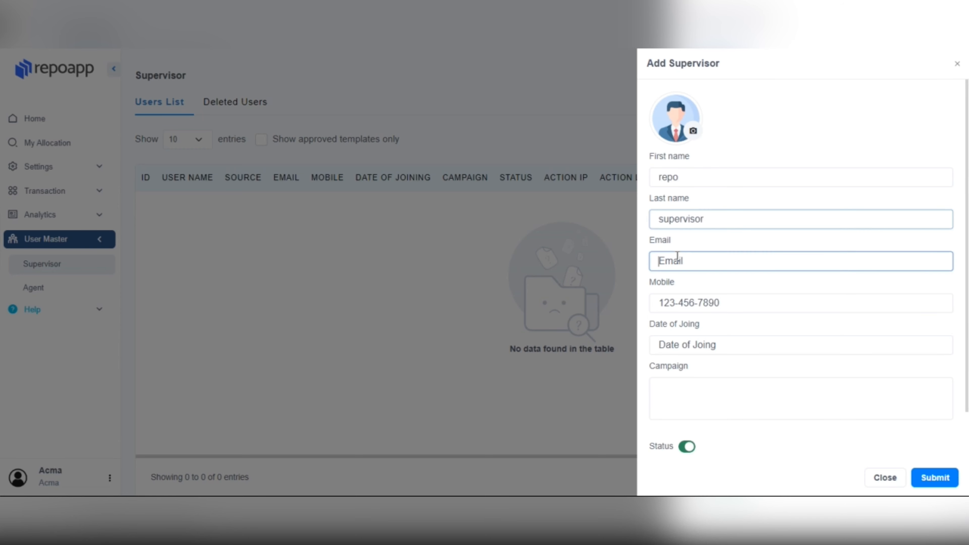
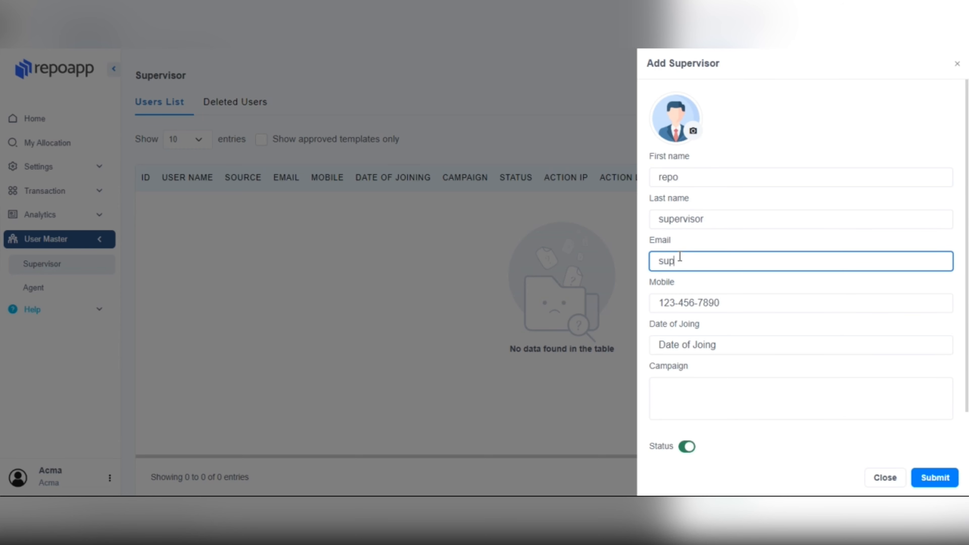
pyautogui.click(686, 303)
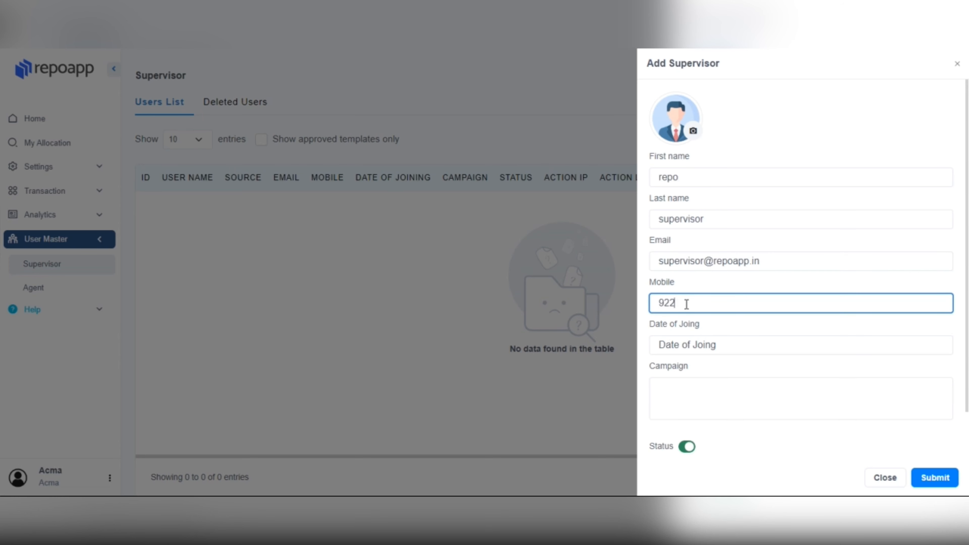
# Set the joining date to 07-03-2024 and assign the xyzbank campaign.
pyautogui.click(692, 348)
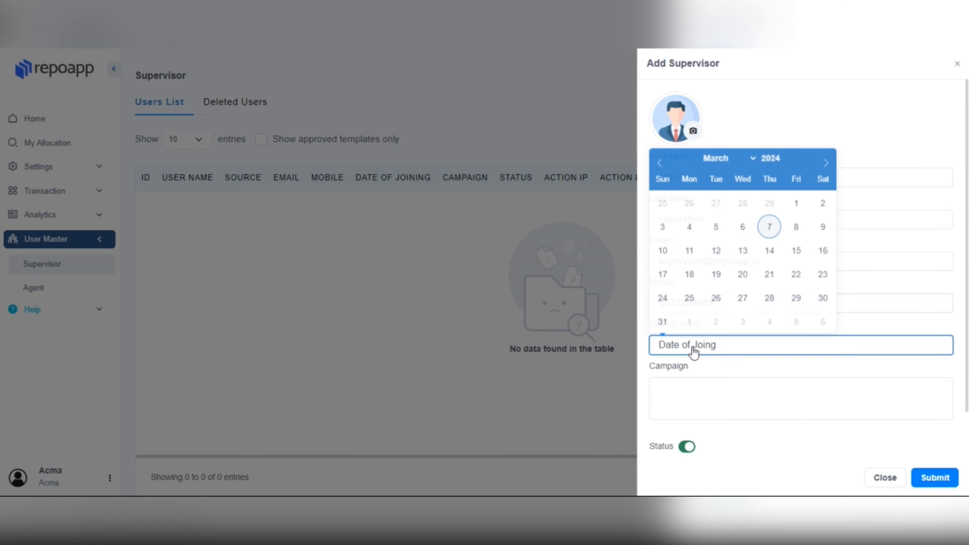
pyautogui.click(769, 228)
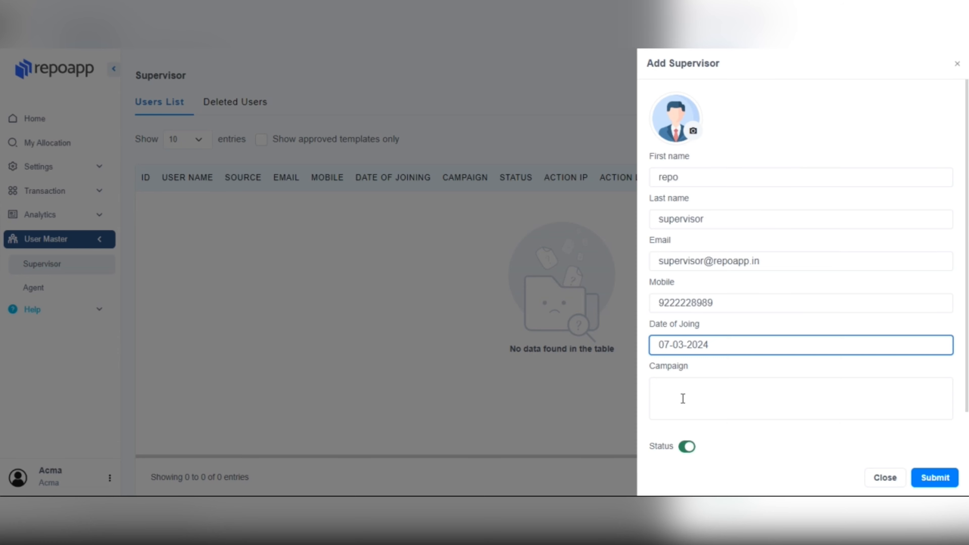
pyautogui.click(689, 407)
pyautogui.click(697, 439)
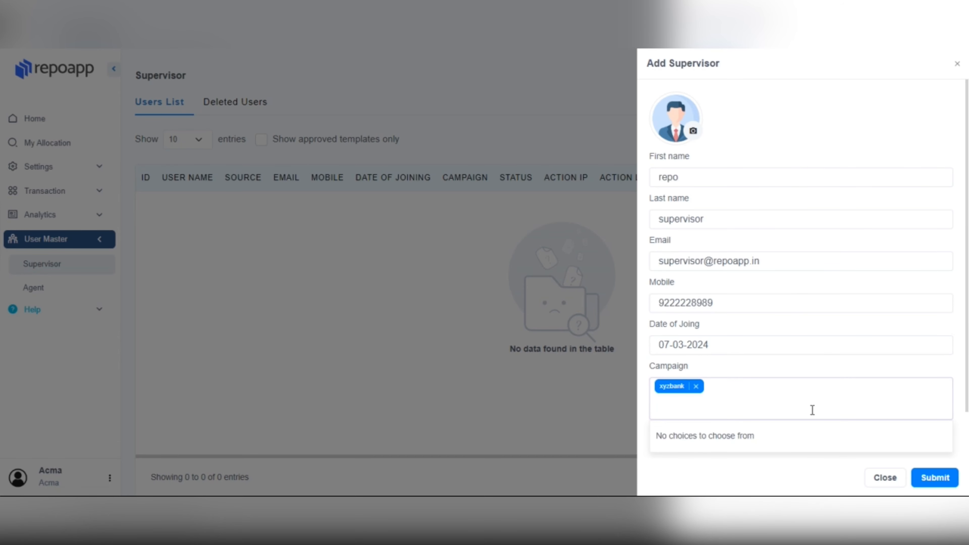
pyautogui.scroll(-1, 813, 412)
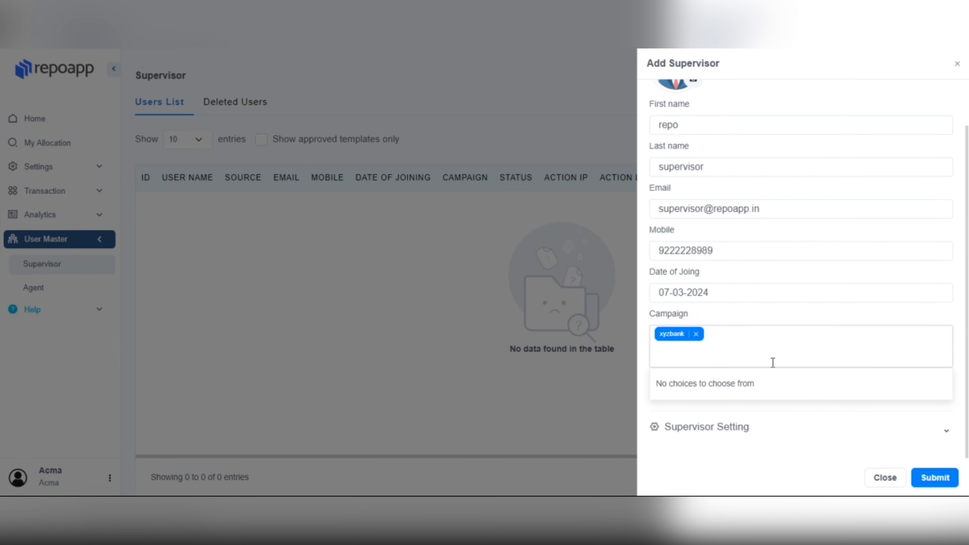
pyautogui.click(660, 404)
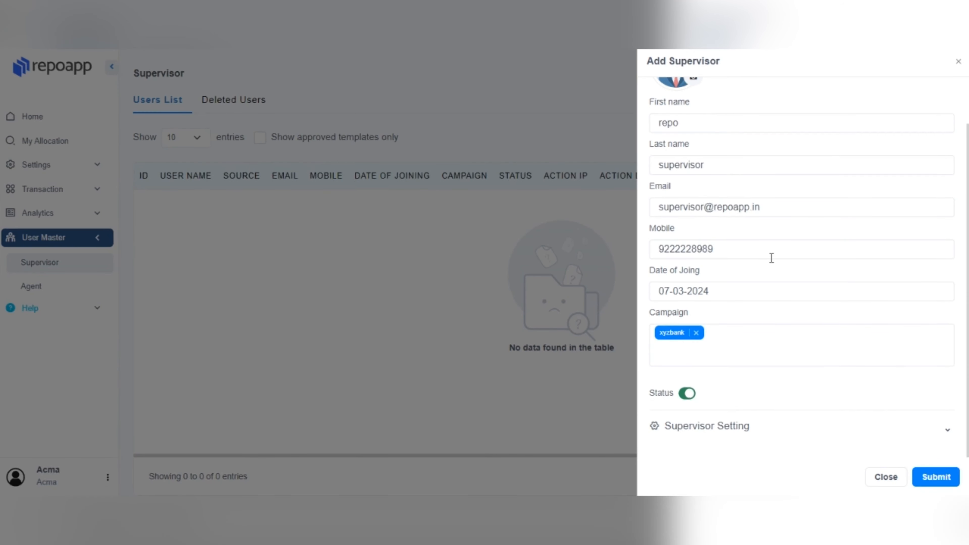
# Expand Supervisor Setting and check the campaign view, add, edit and delete permissions, leaving all granted.
pyautogui.click(736, 427)
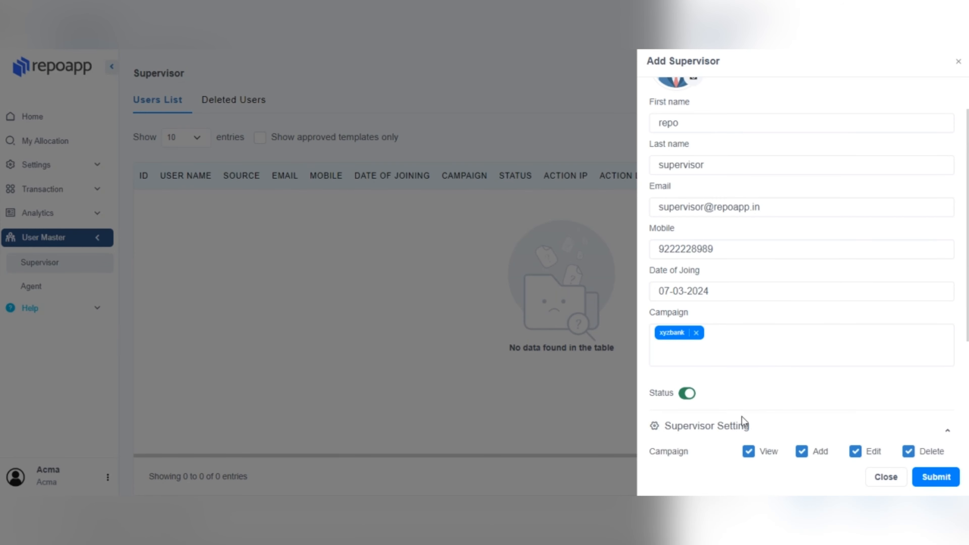
pyautogui.scroll(-5, 744, 420)
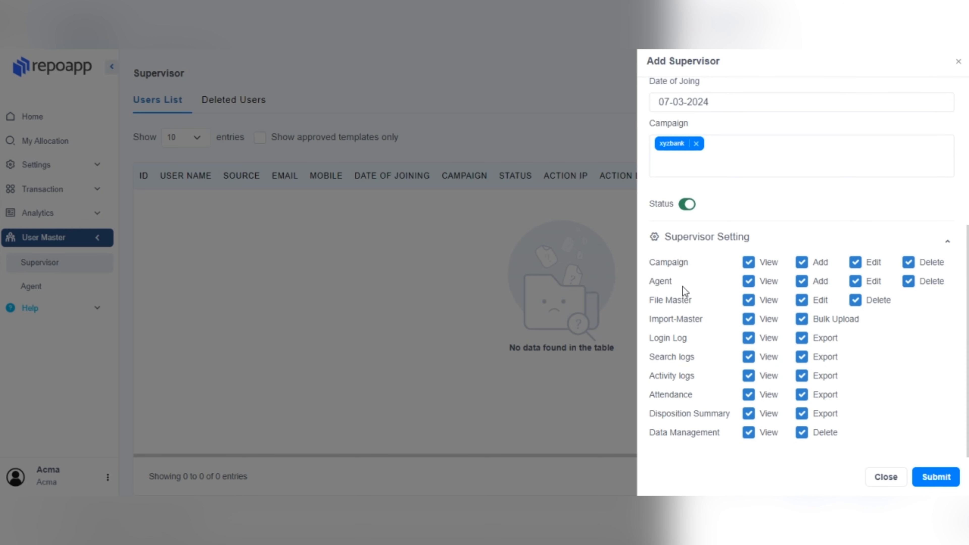
pyautogui.click(749, 263)
pyautogui.click(749, 263)
pyautogui.click(801, 264)
pyautogui.click(803, 266)
pyautogui.click(856, 262)
pyautogui.click(857, 263)
pyautogui.click(911, 267)
pyautogui.click(910, 268)
# Check the agent view, edit and delete permissions, leaving them all granted.
pyautogui.click(750, 283)
pyautogui.click(749, 285)
pyautogui.click(856, 283)
pyautogui.click(856, 282)
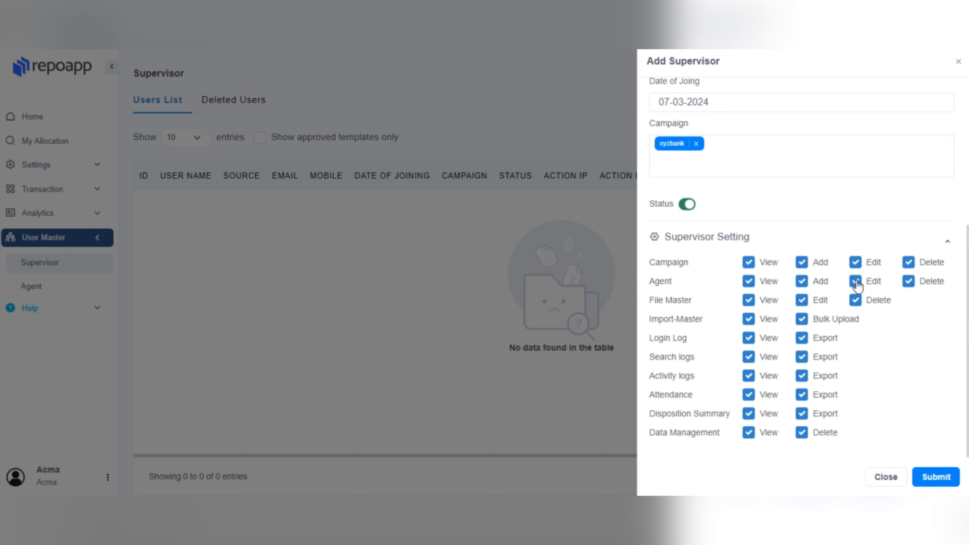
pyautogui.click(908, 281)
pyautogui.click(909, 281)
# Keep Import-Master bulk upload and Disposition Summary view/export granted, then submit the supervisor.
pyautogui.click(806, 325)
pyautogui.click(806, 324)
pyautogui.click(751, 416)
pyautogui.click(751, 417)
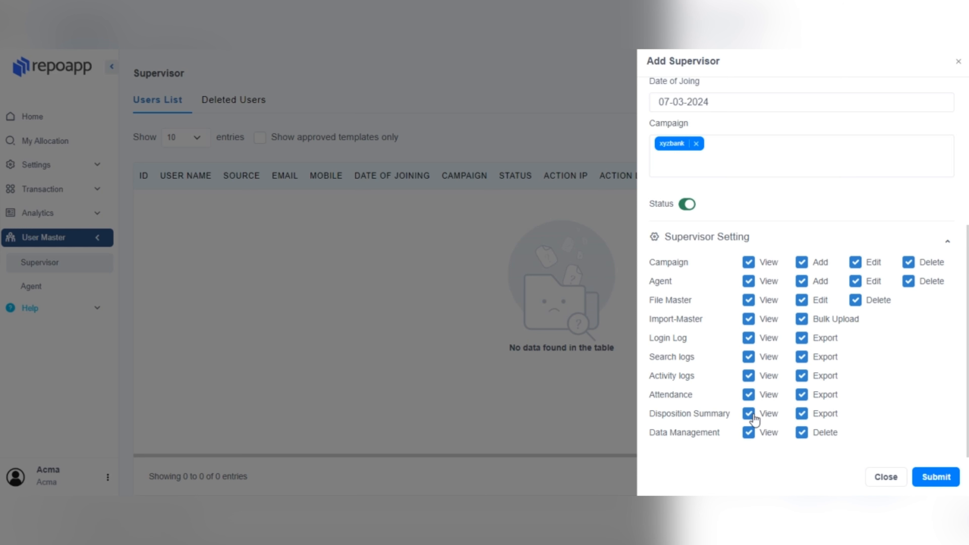
pyautogui.click(802, 416)
pyautogui.click(805, 417)
pyautogui.click(929, 479)
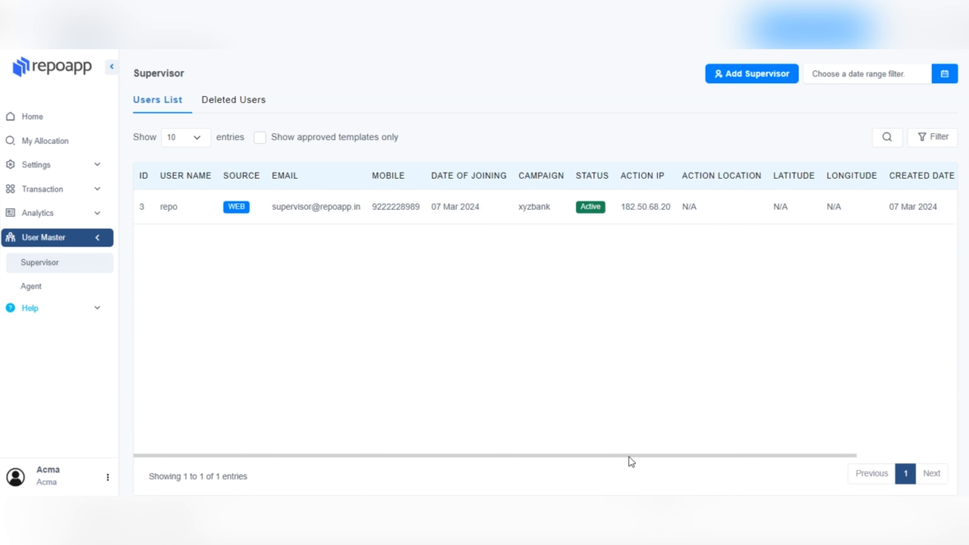
pyautogui.moveTo(622, 456); pyautogui.dragTo(744, 460)
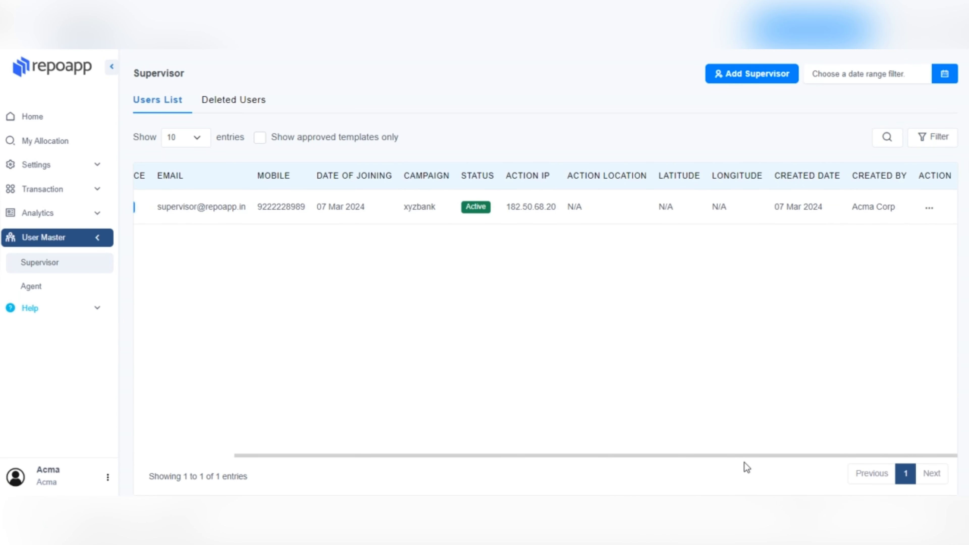
pyautogui.click(932, 216)
pyautogui.click(876, 228)
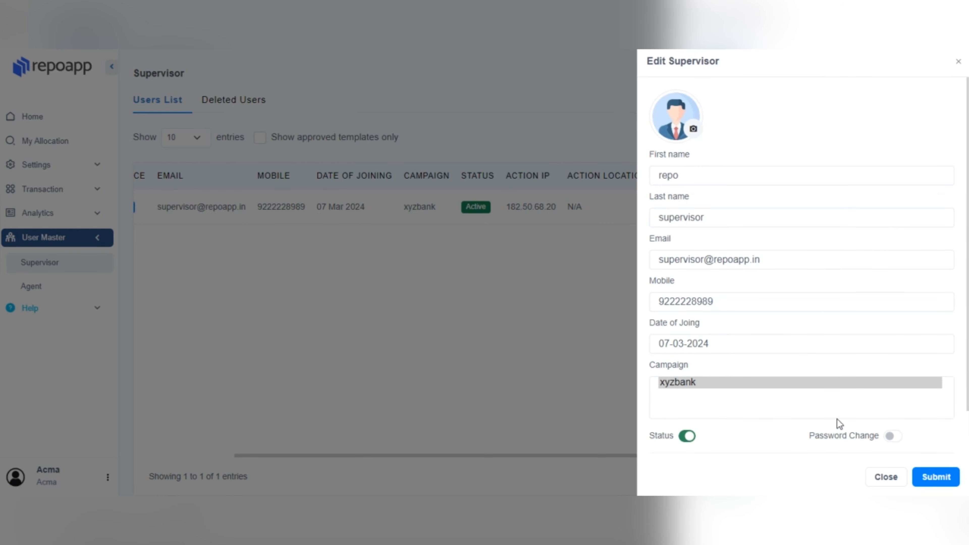
pyautogui.click(873, 477)
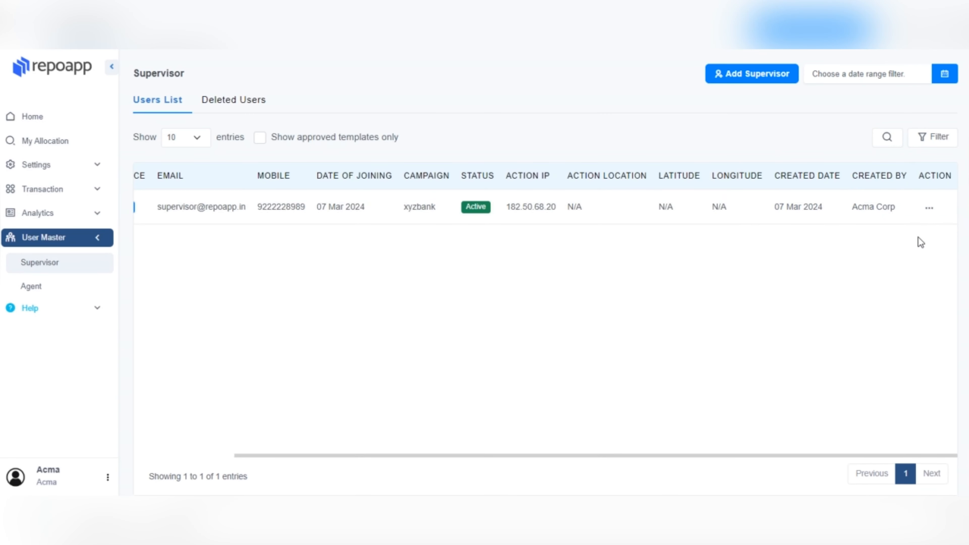
pyautogui.click(926, 211)
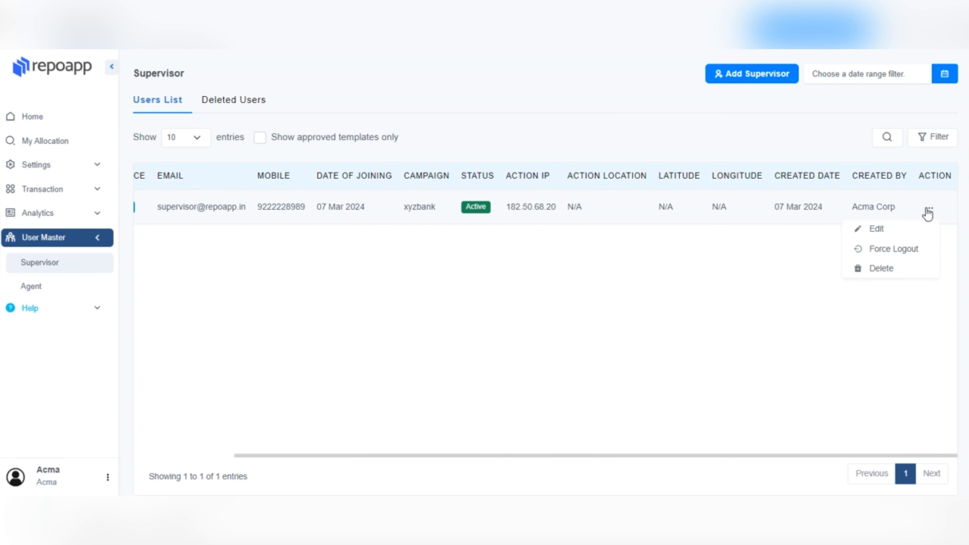
pyautogui.click(897, 265)
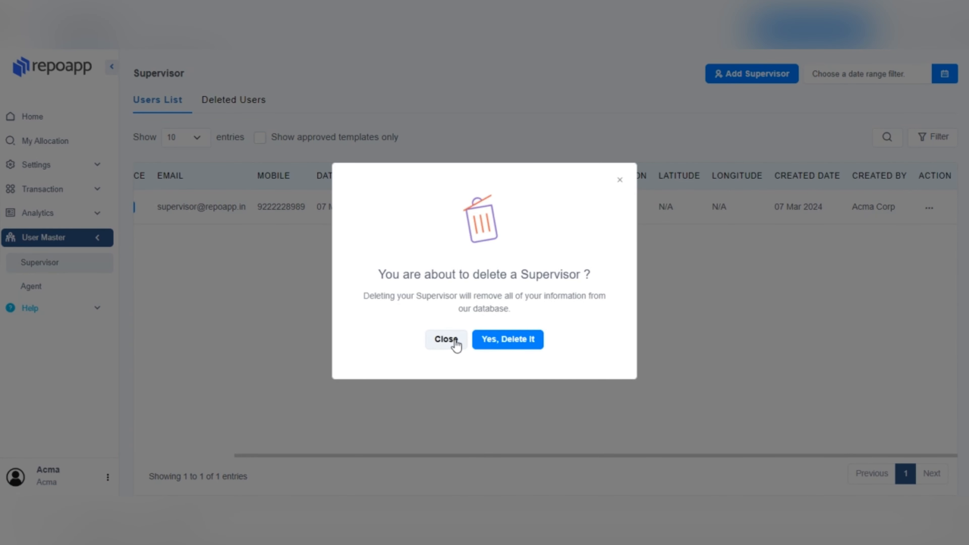
pyautogui.click(446, 339)
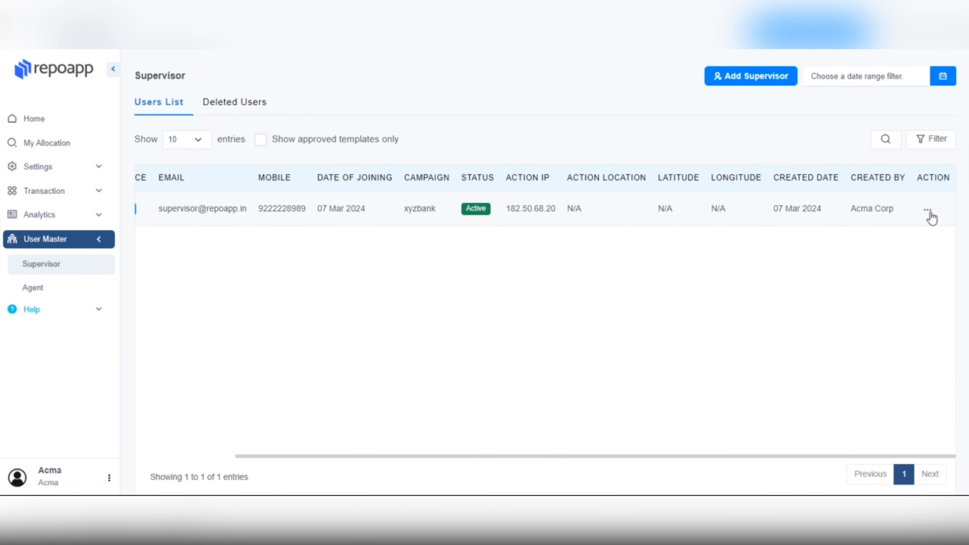
# Open the repo supervisor row's actions menu to reveal Force Logout.
pyautogui.click(930, 216)
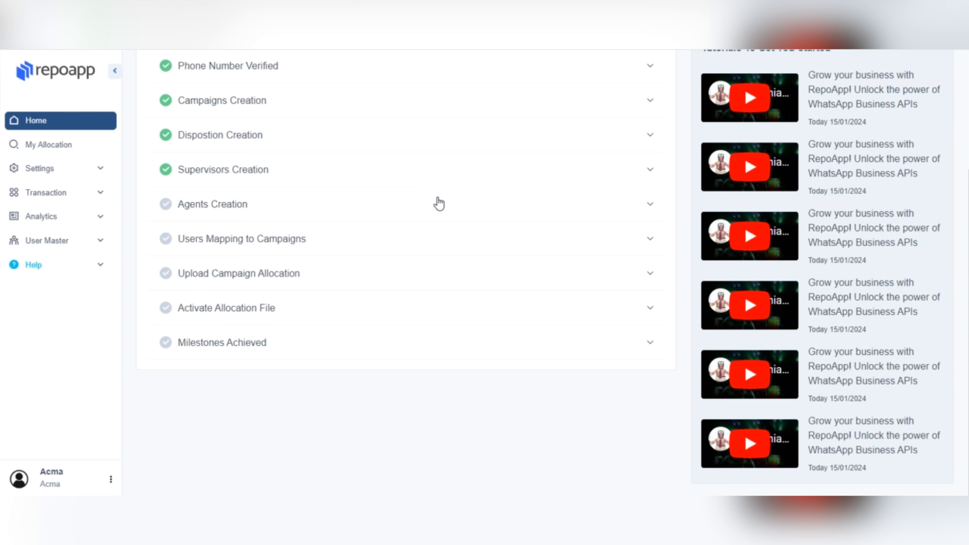
# Open the Add Agent form from User Master > Agent and set a chosen image as the avatar.
pyautogui.click(69, 244)
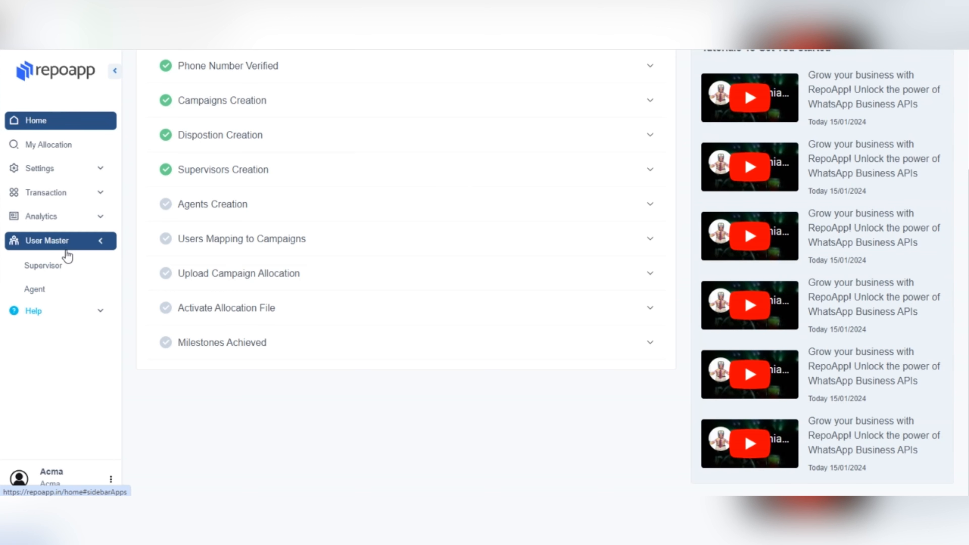
pyautogui.click(56, 291)
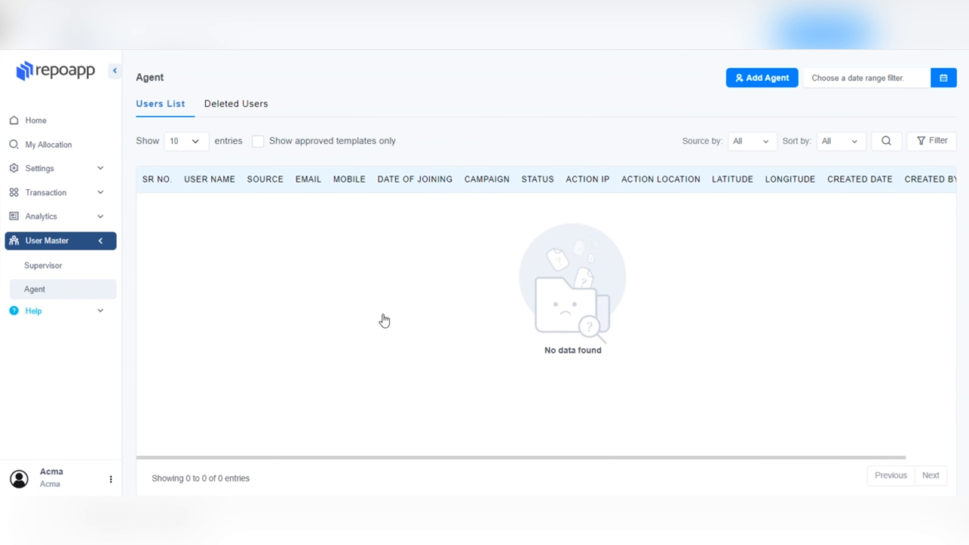
pyautogui.click(741, 80)
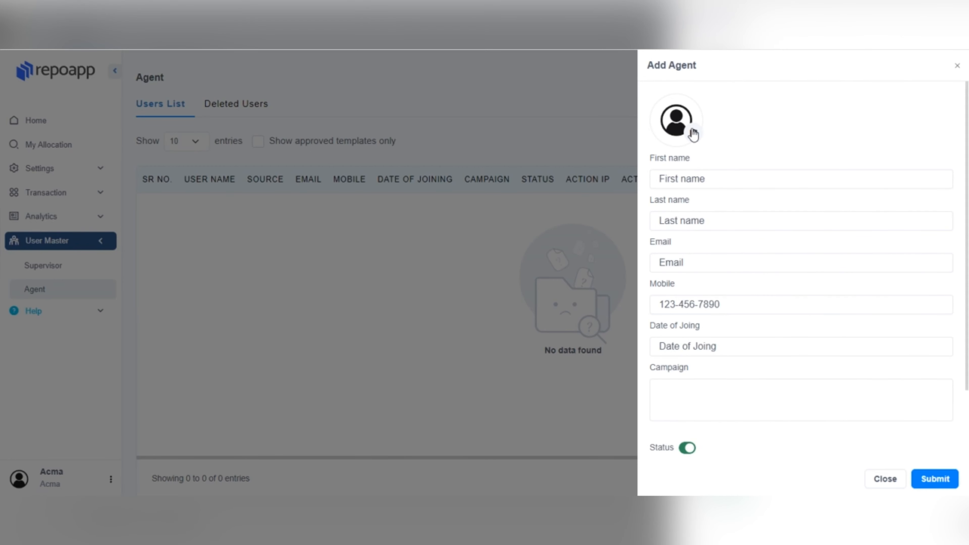
pyautogui.click(694, 132)
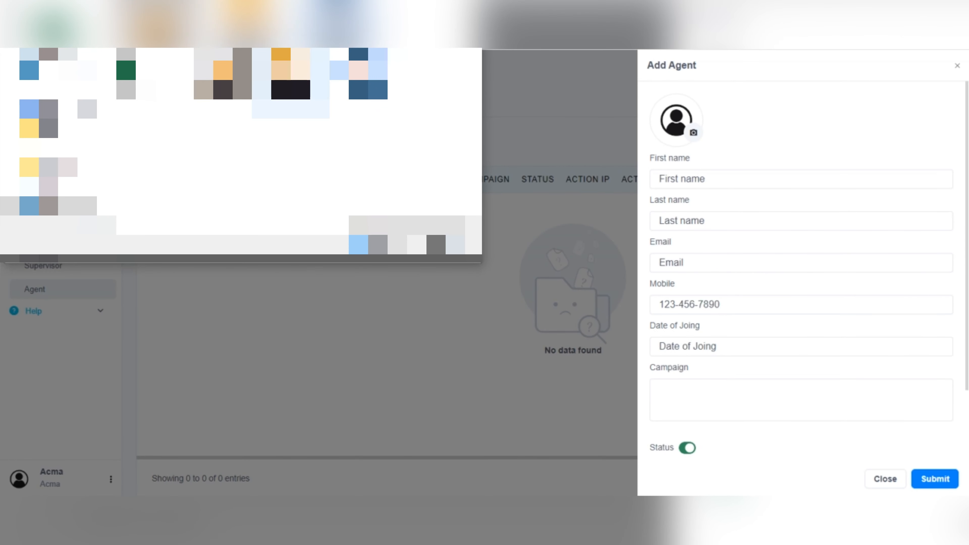
pyautogui.click(290, 82)
pyautogui.click(439, 246)
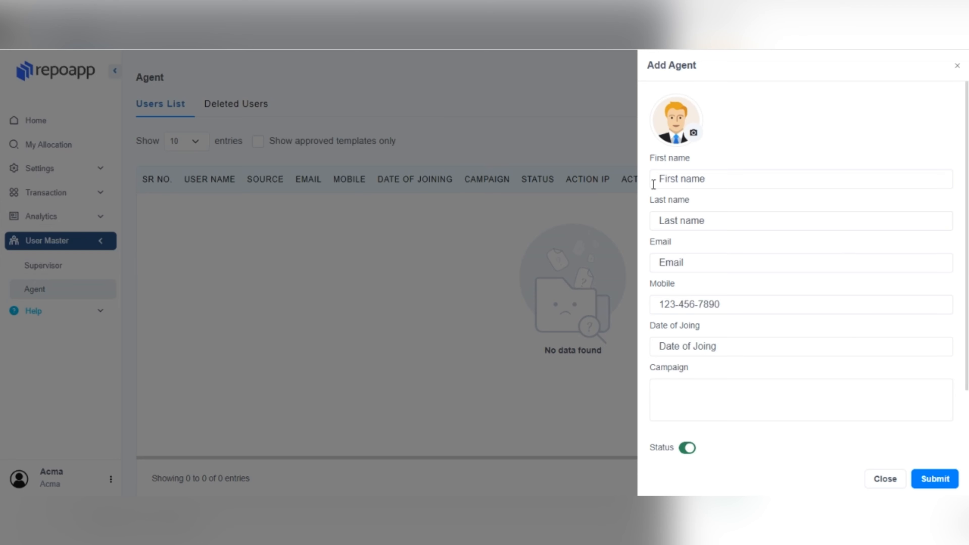
# Enter first name 'repo', last name 'agent', plus the agent's e-mail and mobile number.
pyautogui.click(668, 180)
pyautogui.write('a')
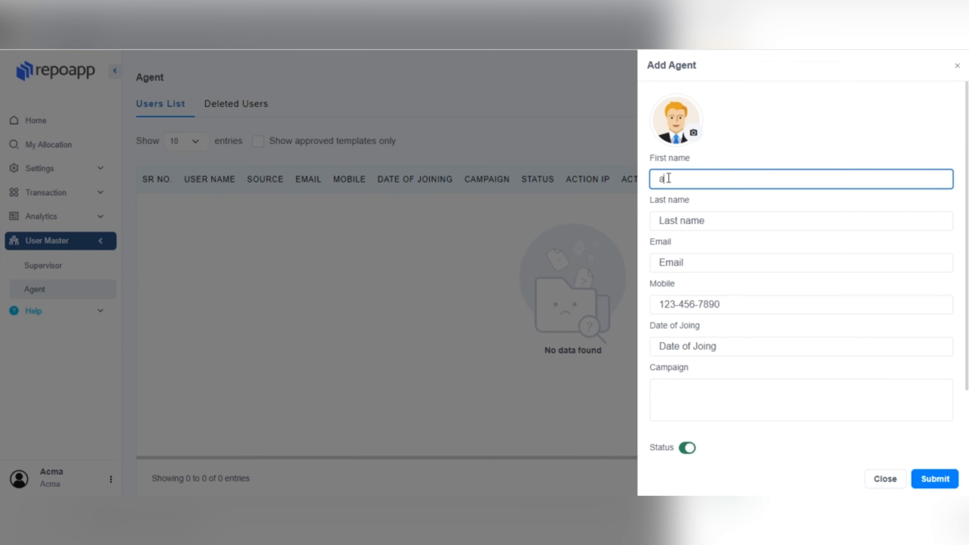
pyautogui.press('BackSpace')
pyautogui.write('repo')
pyautogui.click(690, 216)
pyautogui.write('agent')
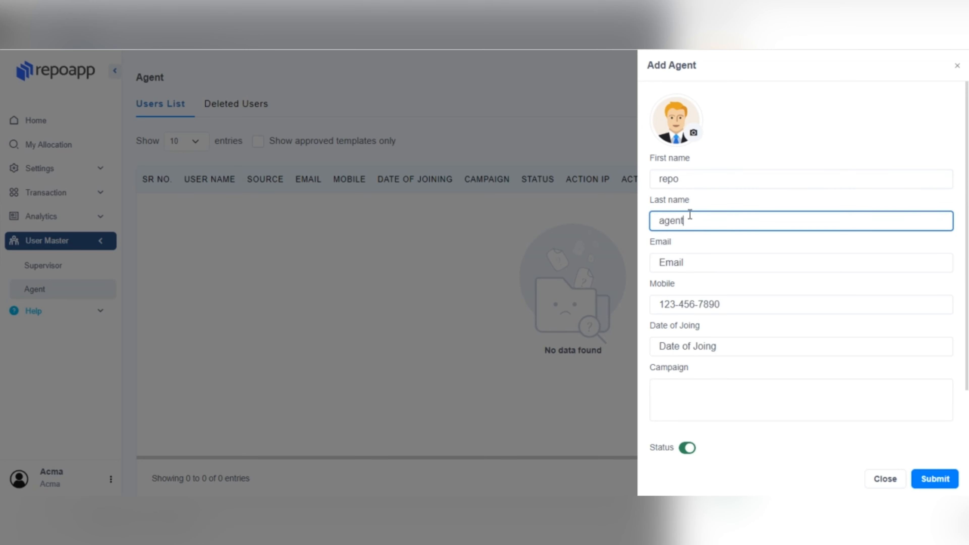
pyautogui.click(664, 262)
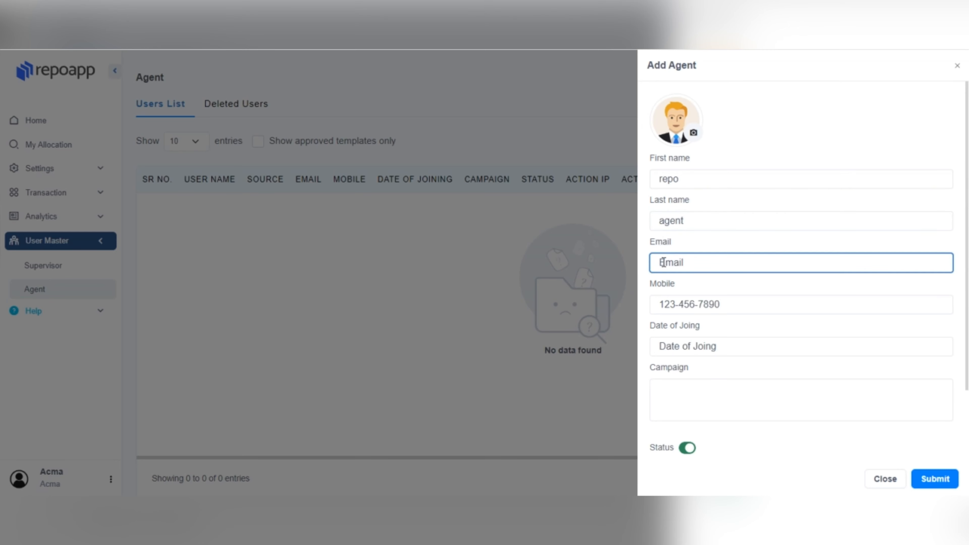
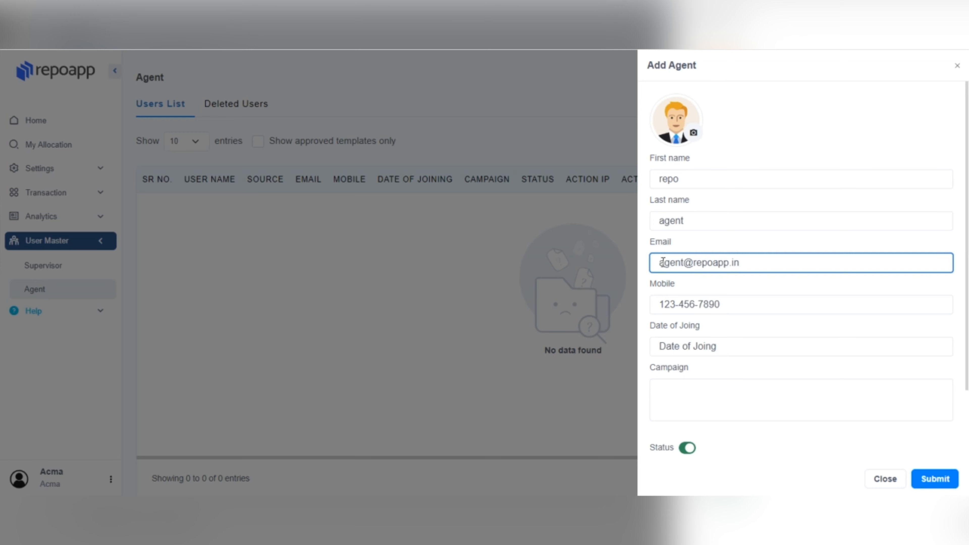
pyautogui.click(704, 297)
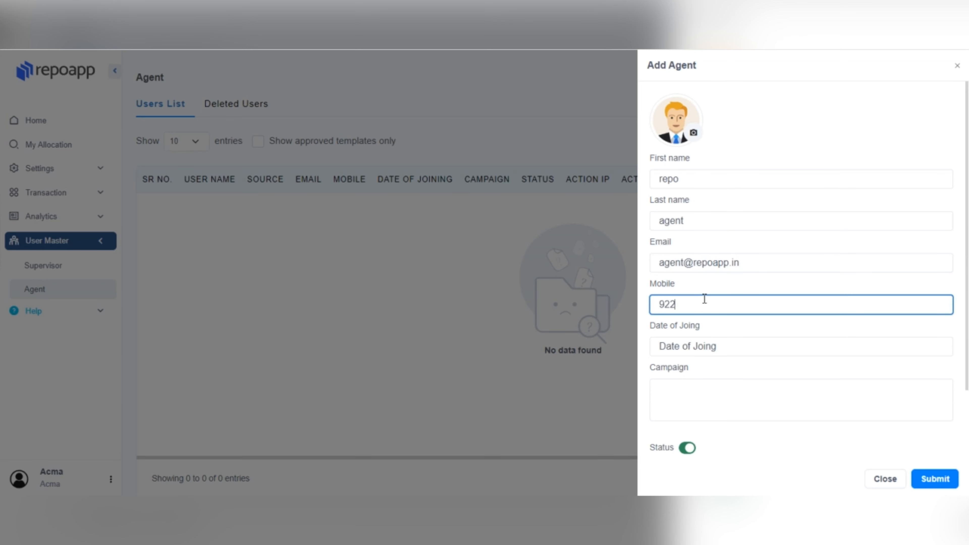
# Set the joining date to 07-03-2024 and assign the xyzbank campaign.
pyautogui.click(704, 345)
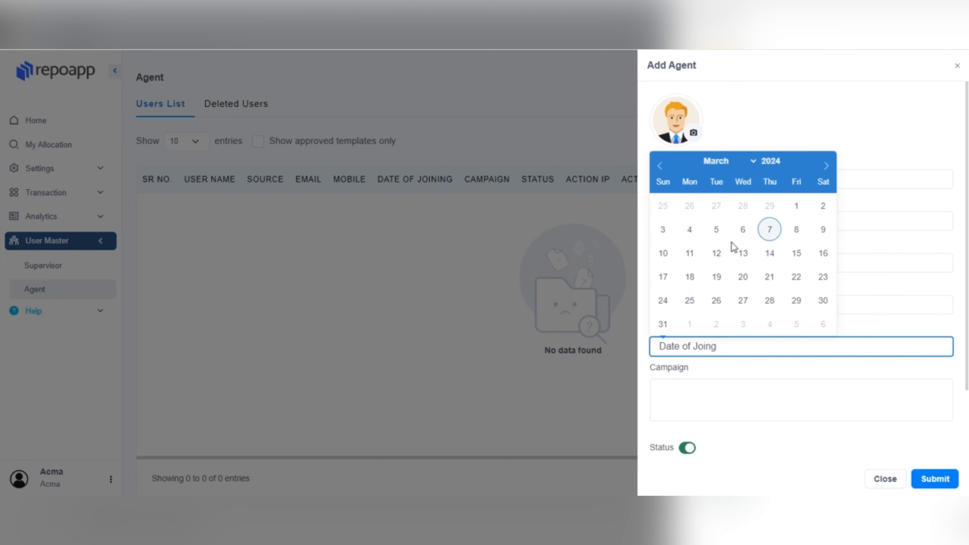
pyautogui.click(764, 233)
pyautogui.click(703, 382)
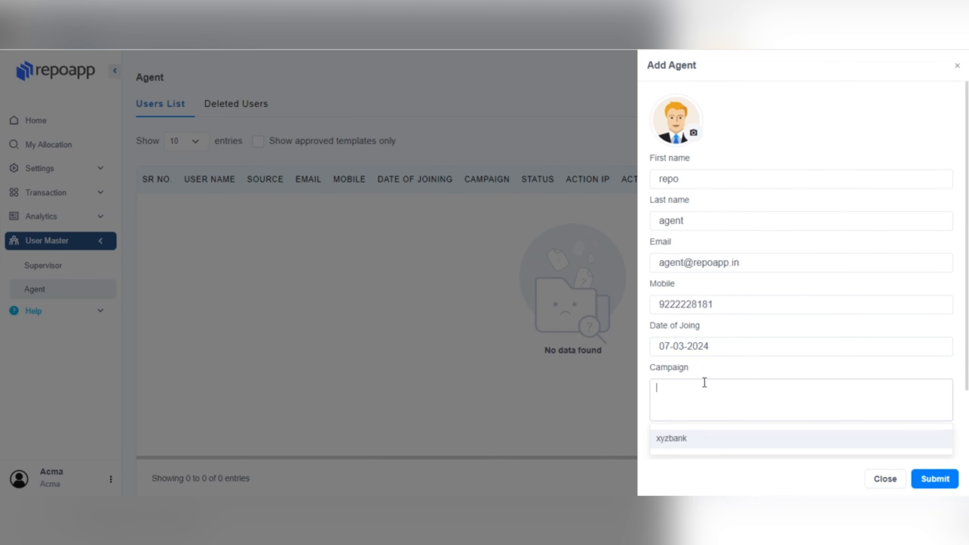
pyautogui.click(692, 439)
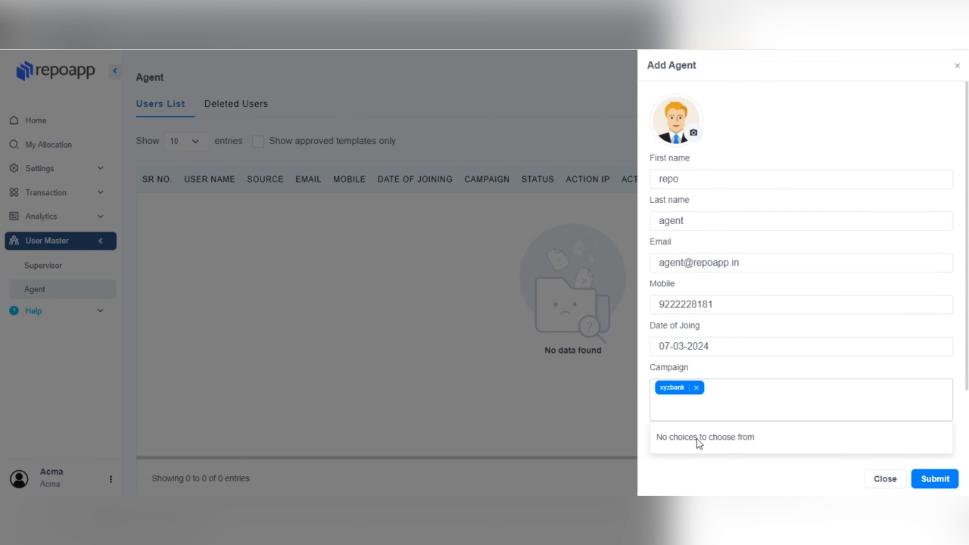
pyautogui.click(740, 374)
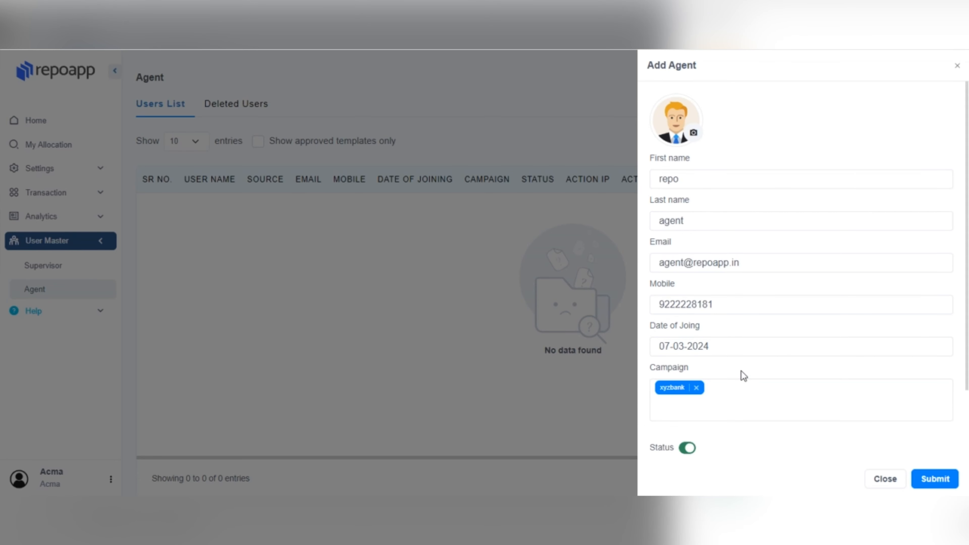
pyautogui.scroll(-2, 741, 369)
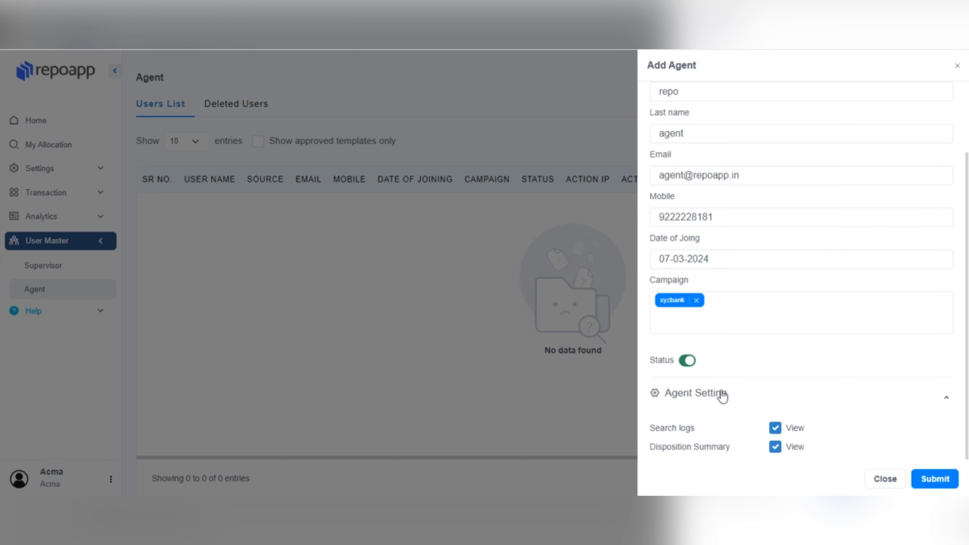
pyautogui.click(775, 430)
pyautogui.click(775, 432)
pyautogui.click(774, 448)
pyautogui.click(775, 448)
pyautogui.click(776, 428)
pyautogui.click(775, 429)
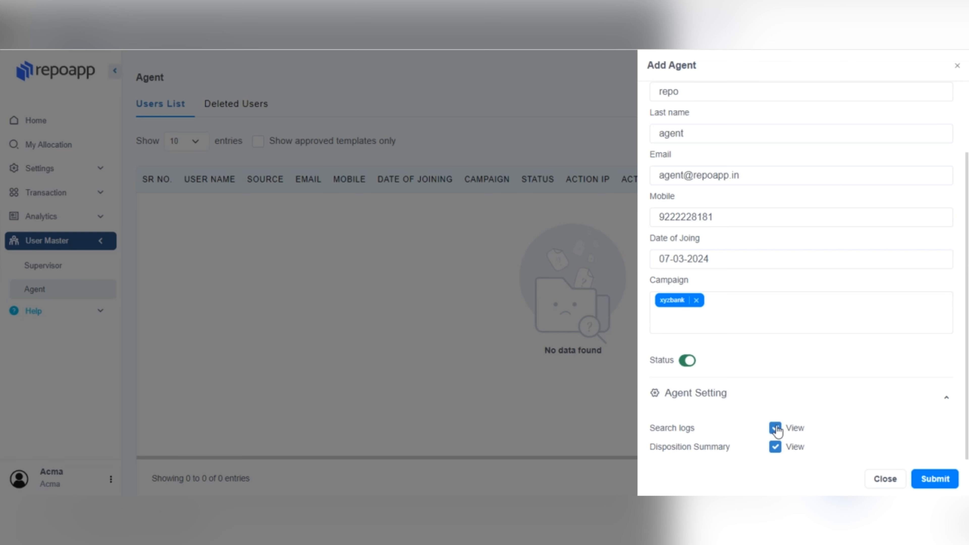
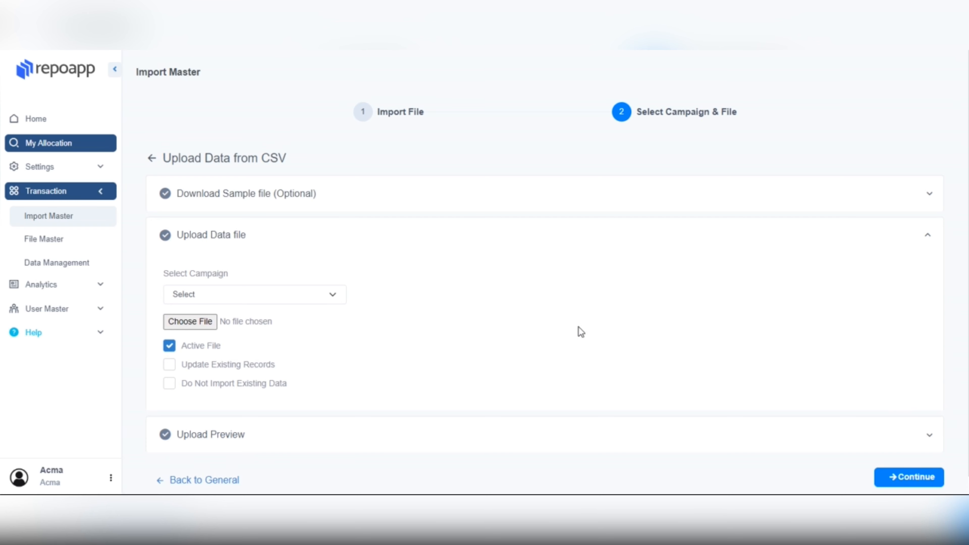
# Set the upload's Select Campaign to abcdbank.
pyautogui.scroll(-1, 533, 315)
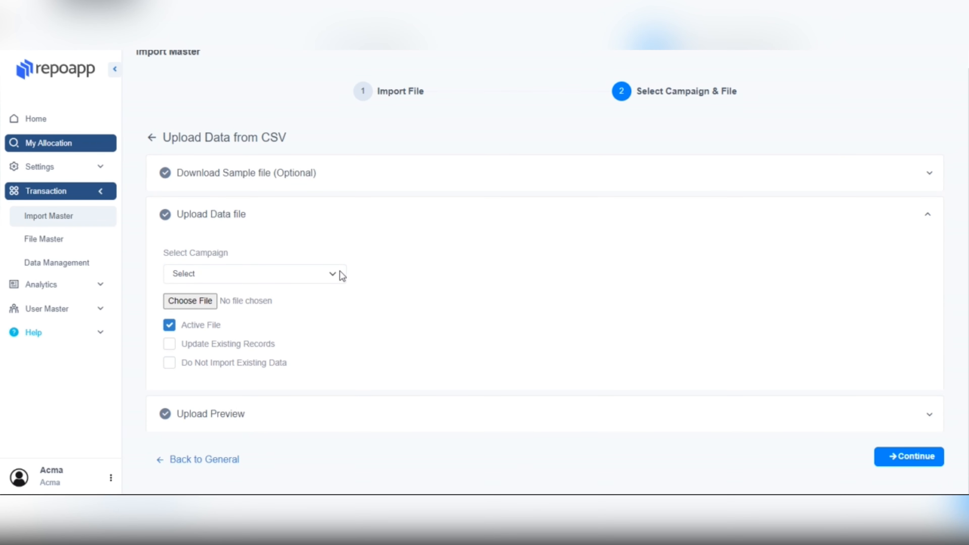
pyautogui.click(324, 273)
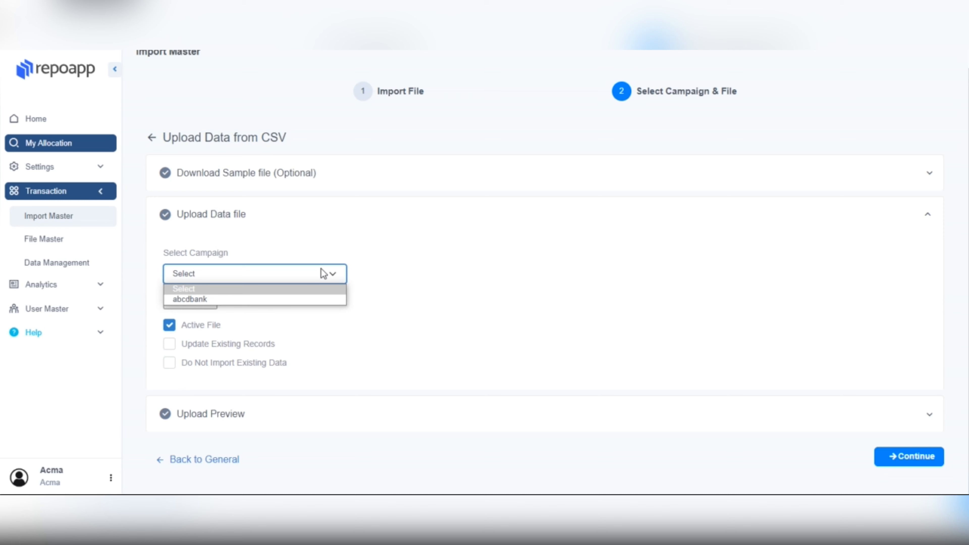
pyautogui.click(292, 299)
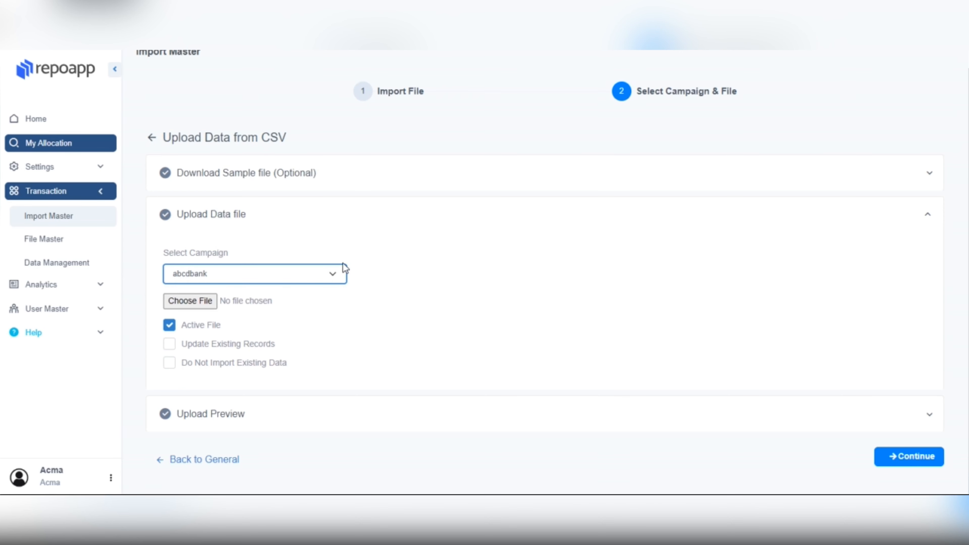
# Attach sample-file-2024-03-07.csv and continue to the Upload Preview column mapping.
pyautogui.click(202, 301)
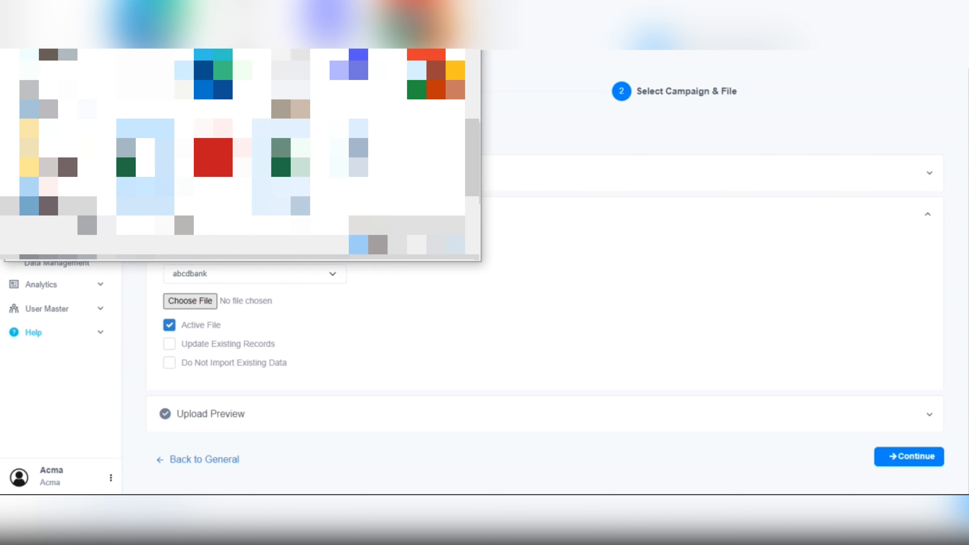
pyautogui.doubleClick(388, 251)
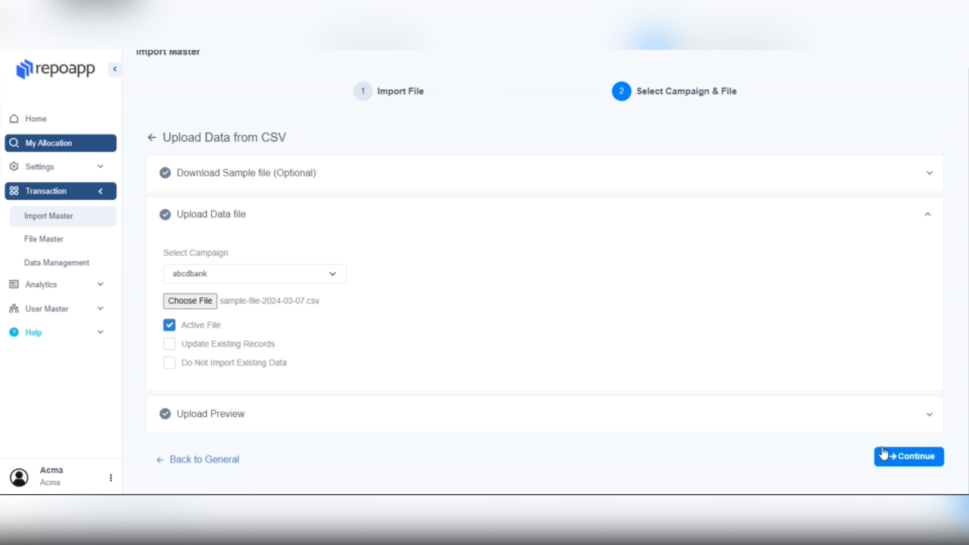
pyautogui.click(890, 457)
# Review the Column Mapping table and upload the sample CSV to 100% completion.
pyautogui.scroll(-15, 697, 367)
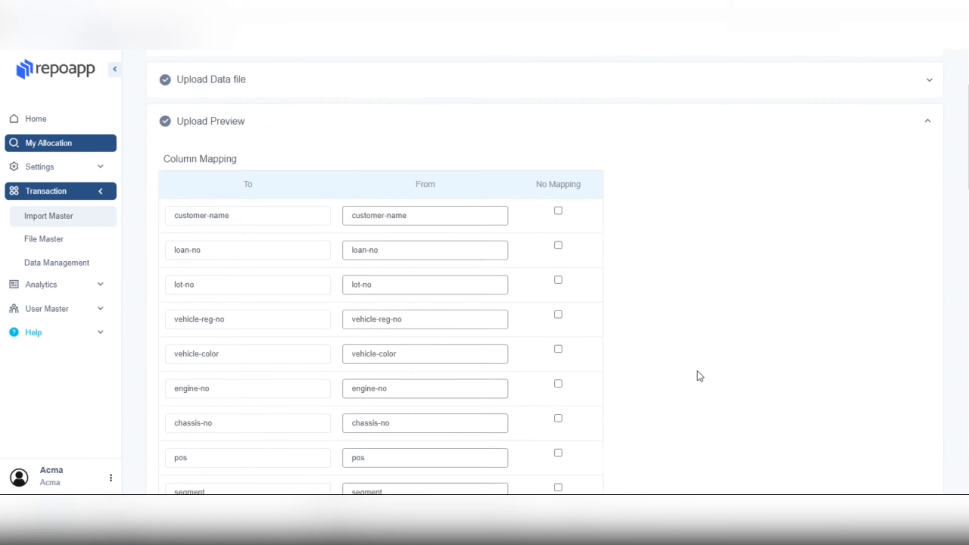
pyautogui.scroll(-20, 698, 366)
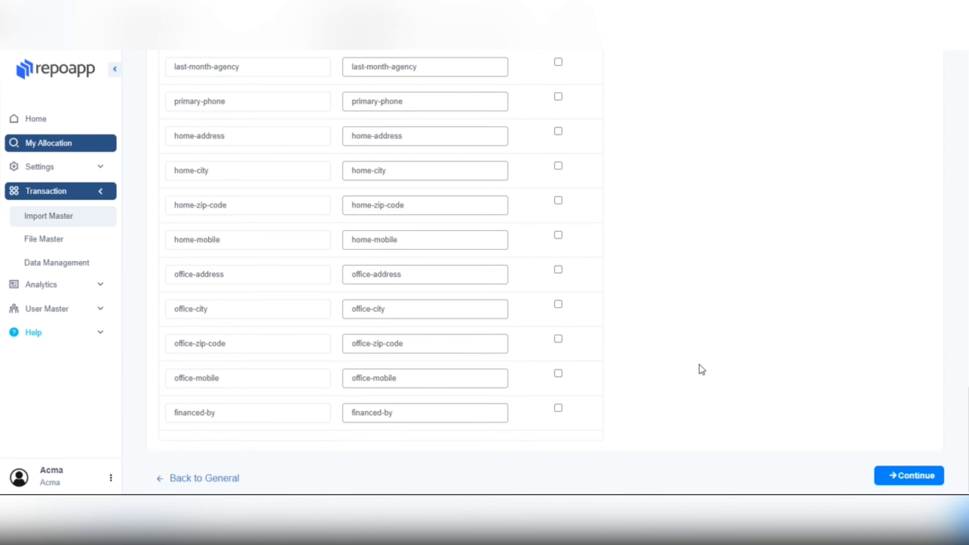
pyautogui.click(891, 457)
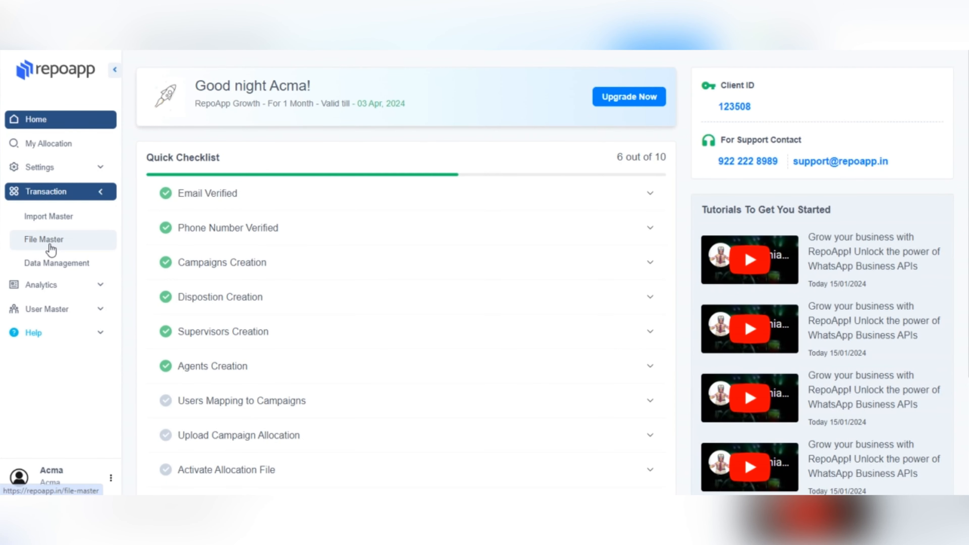
pyautogui.click(50, 249)
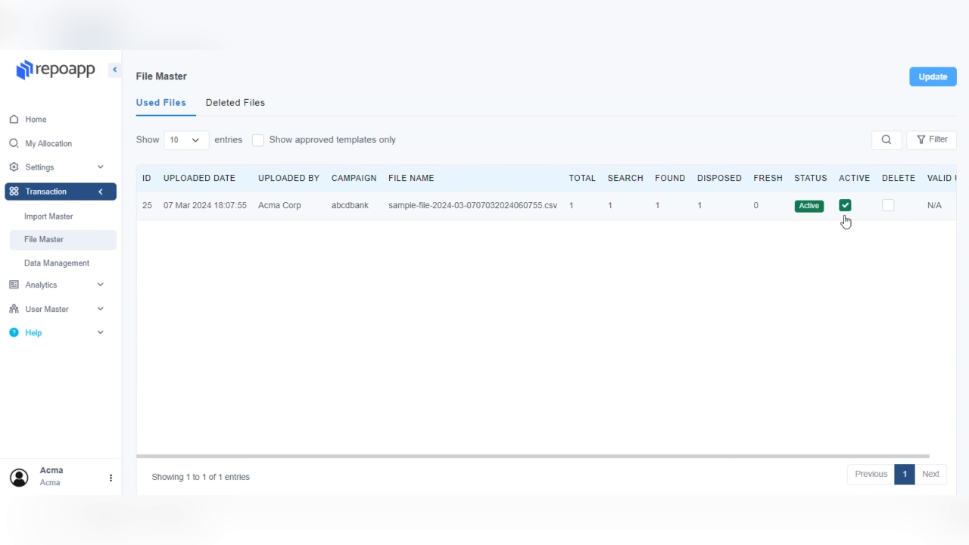
pyautogui.click(889, 206)
pyautogui.click(890, 206)
pyautogui.click(845, 207)
pyautogui.click(847, 207)
pyautogui.click(847, 209)
pyautogui.click(846, 206)
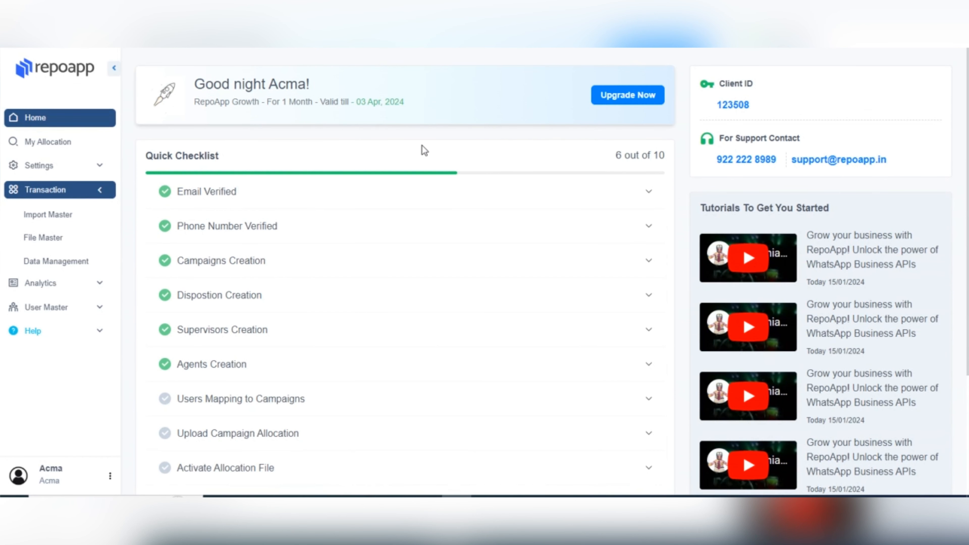
# In Data Management, set the Disposition Summary campaign to abcdbank.
pyautogui.click(65, 261)
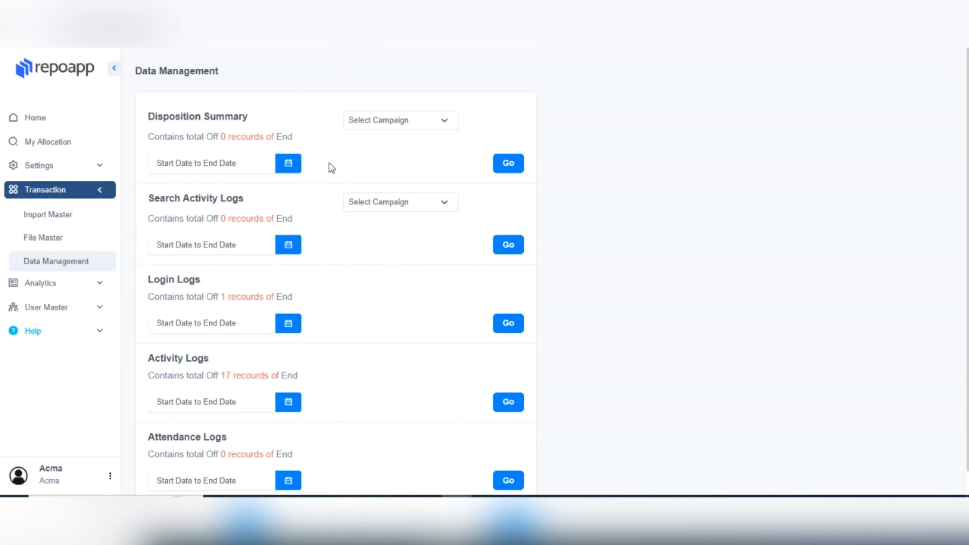
pyautogui.click(395, 127)
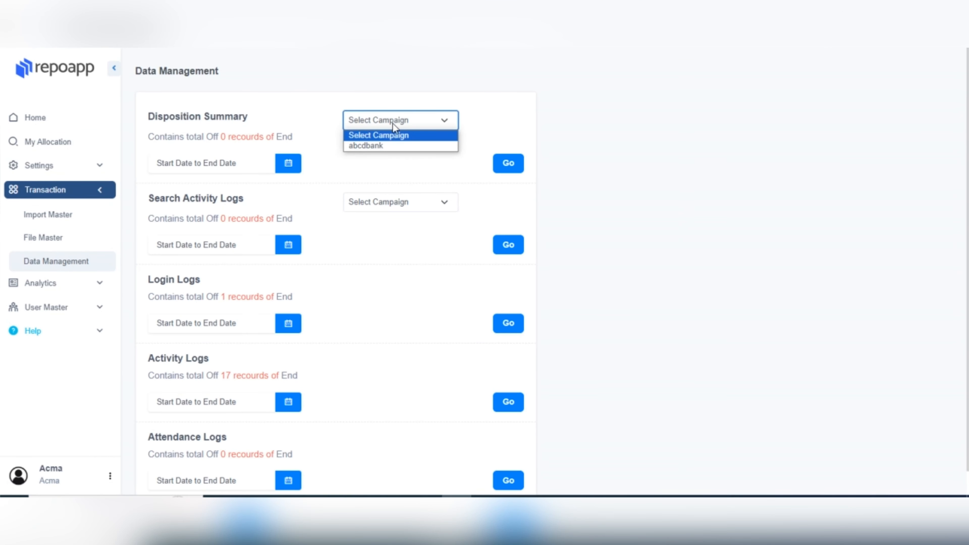
pyautogui.click(381, 147)
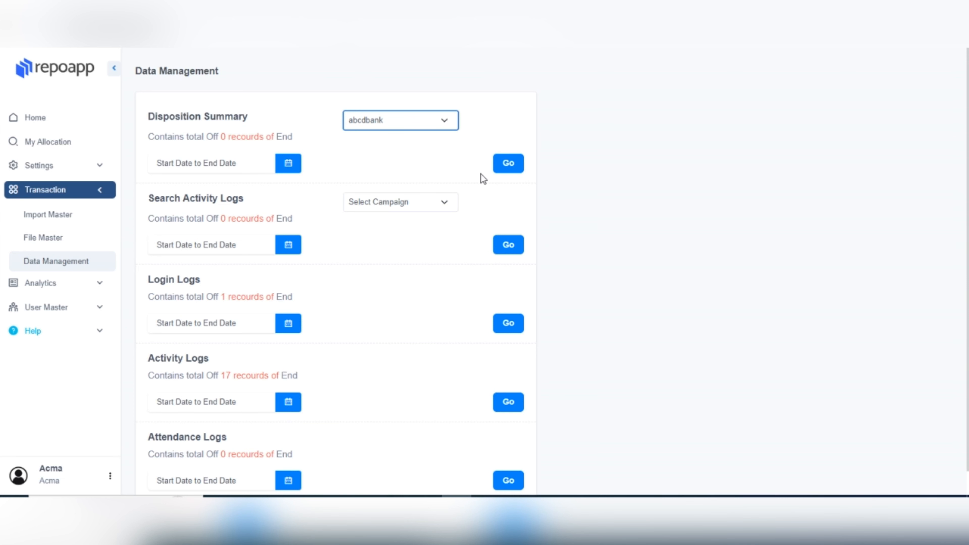
# Set the Search Activity Logs campaign to abcdbank and confirm deleting all Activity Log data.
pyautogui.scroll(-1, 480, 173)
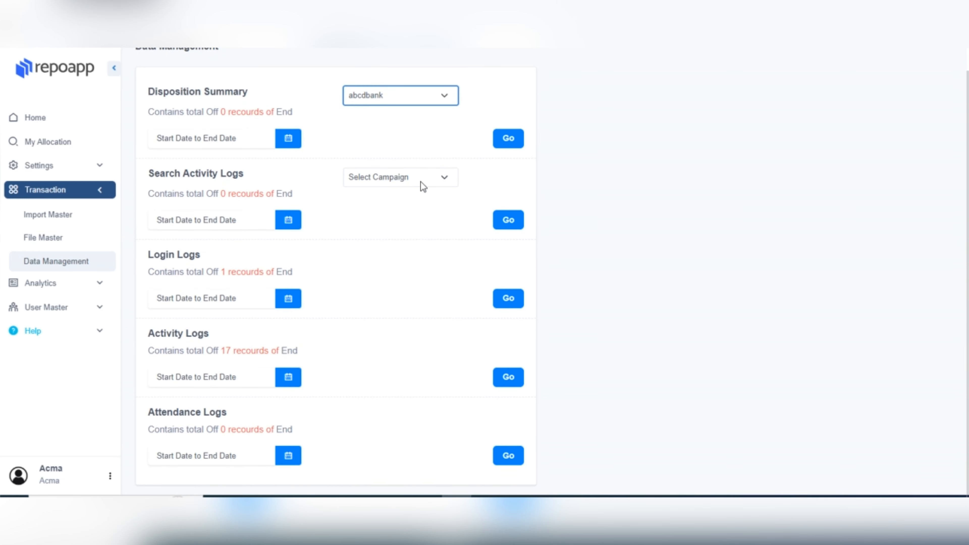
pyautogui.click(420, 181)
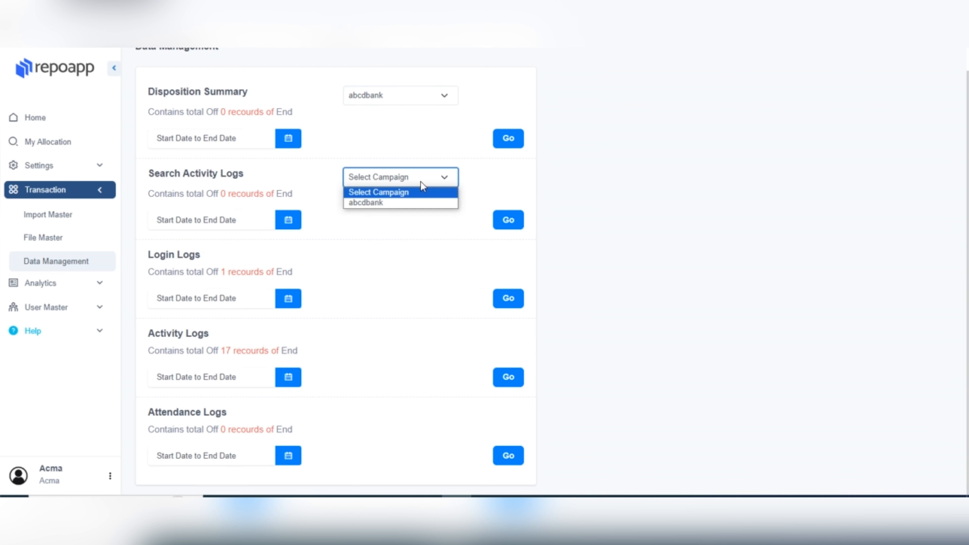
pyautogui.click(410, 200)
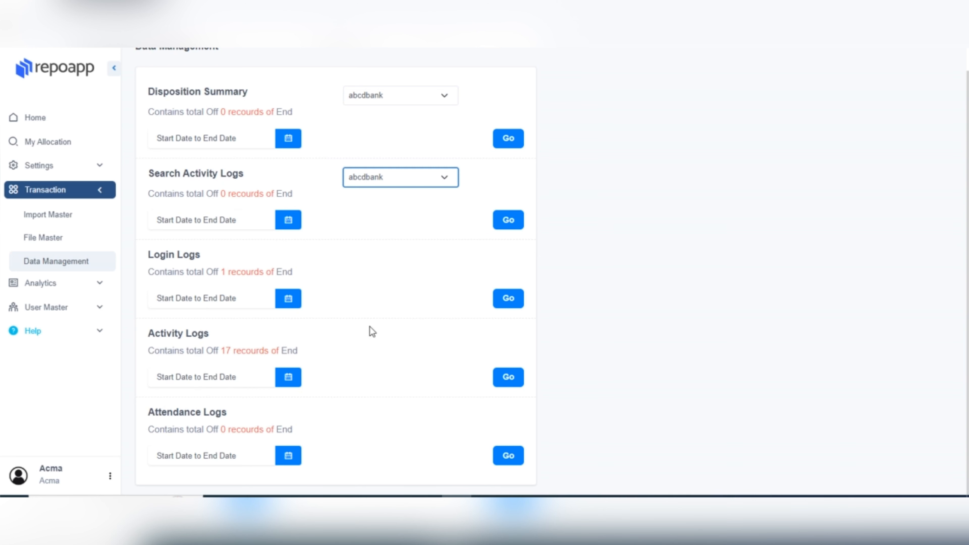
pyautogui.click(506, 378)
pyautogui.click(553, 100)
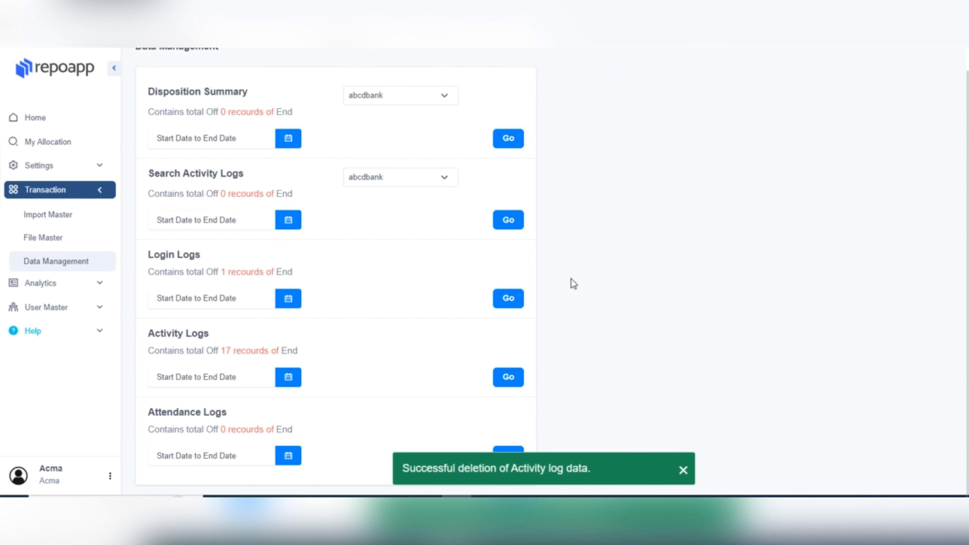
pyautogui.scroll(-1, 513, 304)
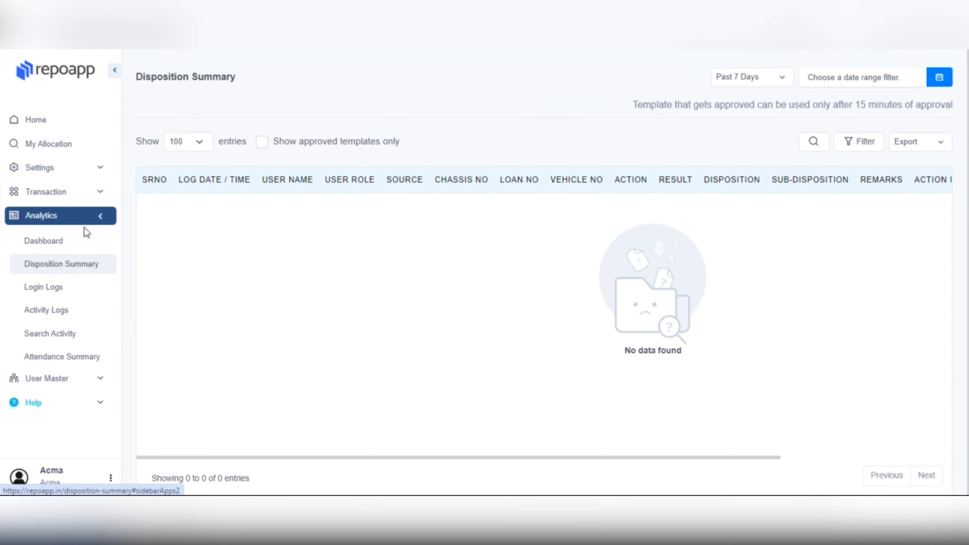
# Reload Disposition Summary, then view the Login Logs (1 entry) and Activity Logs (3 entries) reports.
pyautogui.click(106, 268)
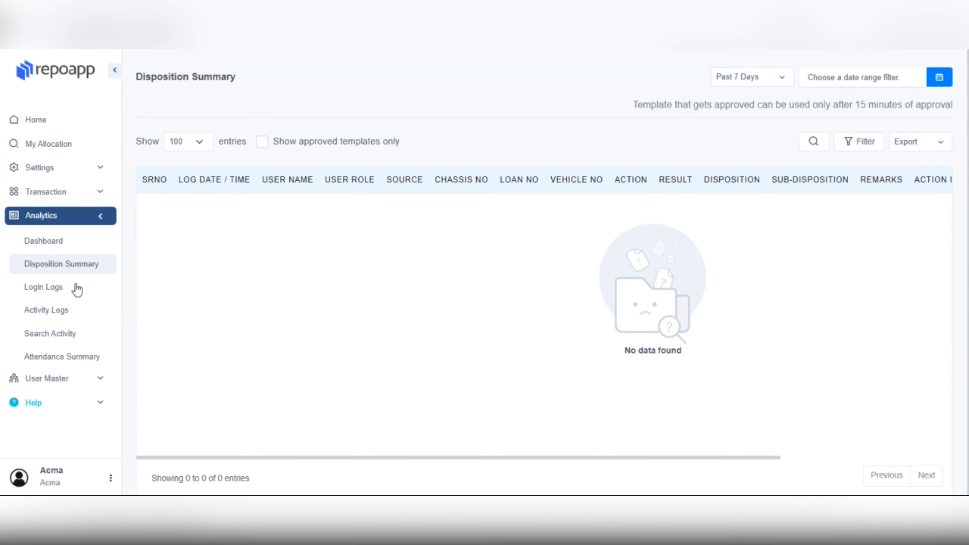
pyautogui.click(64, 298)
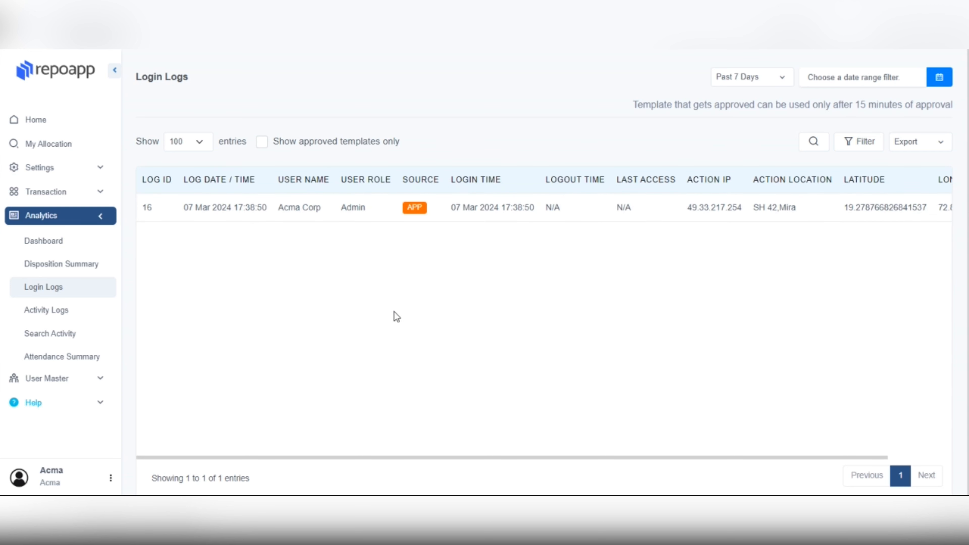
pyautogui.click(80, 315)
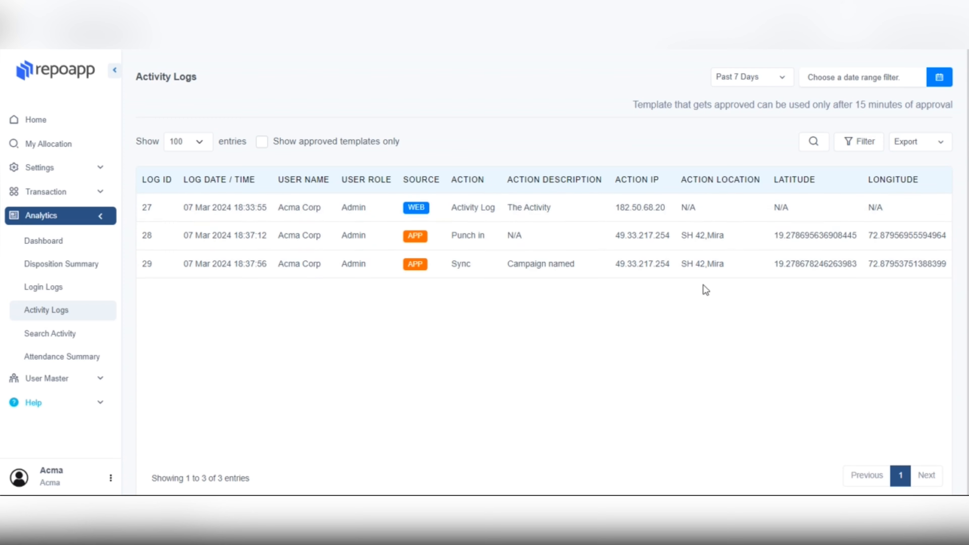
# View the Search Activity report, then scroll across the Attendance Report's Daily punch-in record.
pyautogui.click(82, 343)
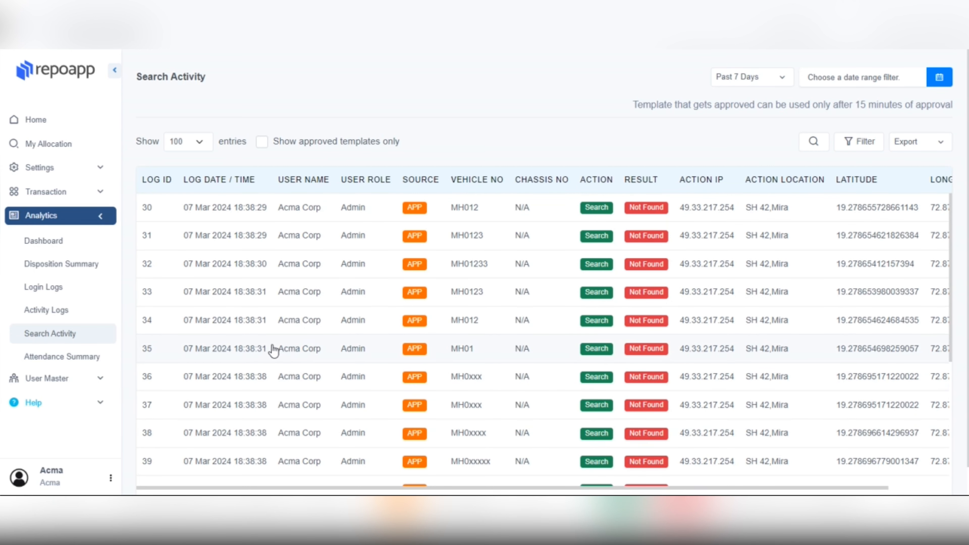
pyautogui.click(57, 357)
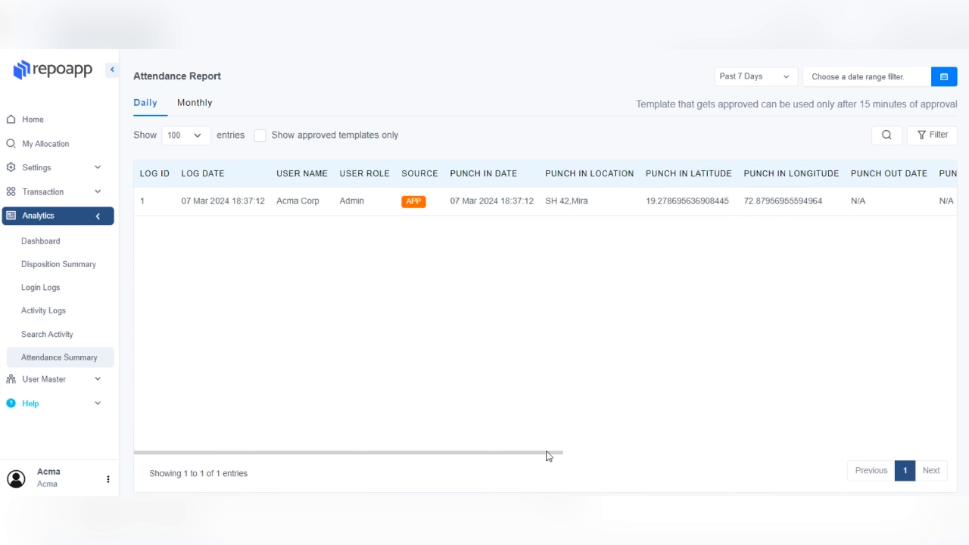
pyautogui.moveTo(546, 453); pyautogui.dragTo(694, 467)
pyautogui.moveTo(744, 463); pyautogui.dragTo(538, 453)
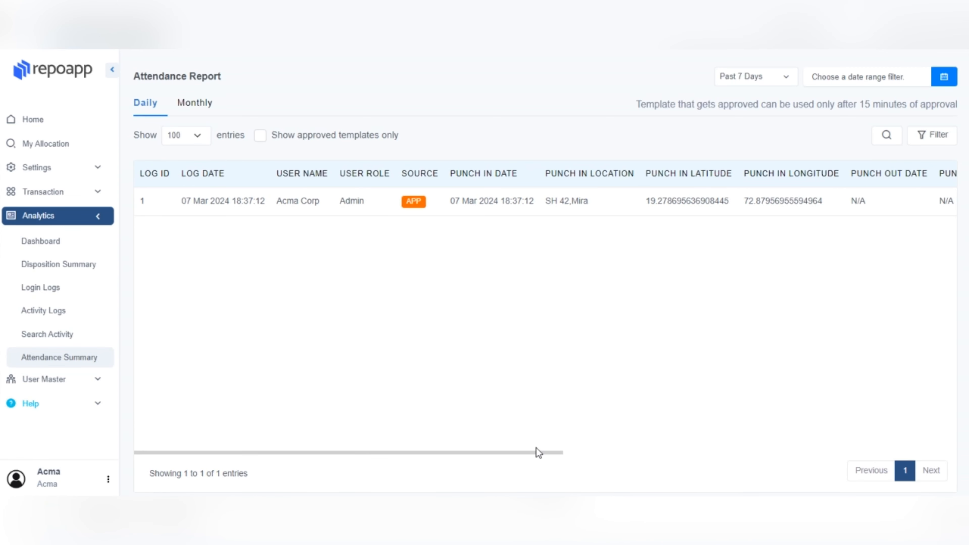